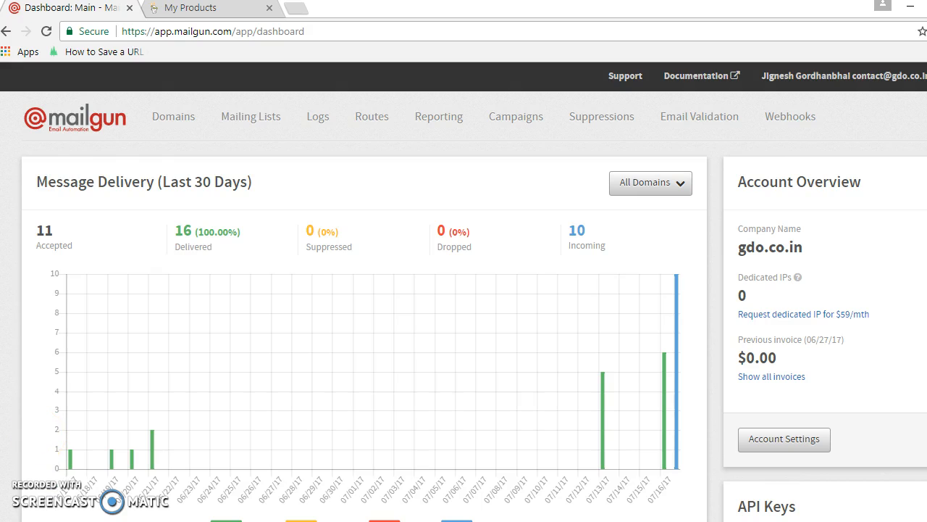
# Switch to GoDaddy, expand the list of owned domains and open the DNS management page for errorsolver.com.
pyautogui.click(213, 10)
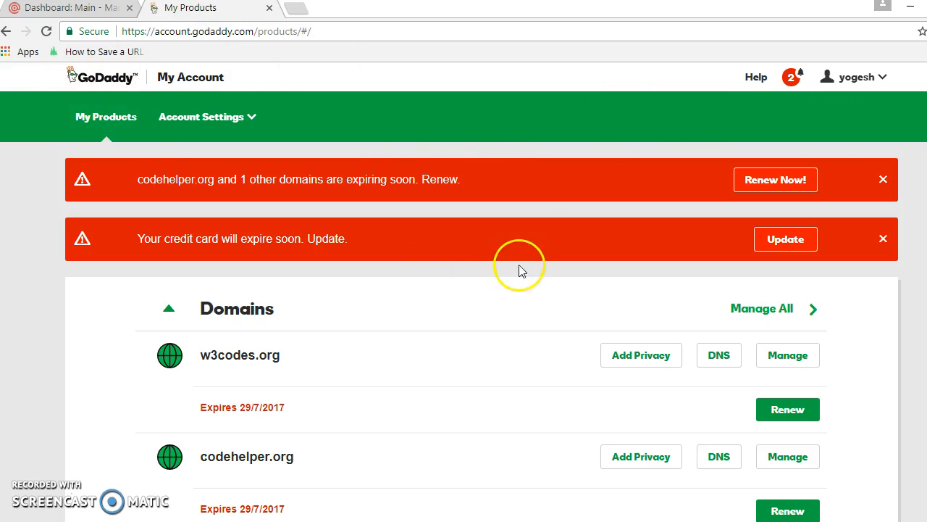
pyautogui.scroll(-6, 482, 290)
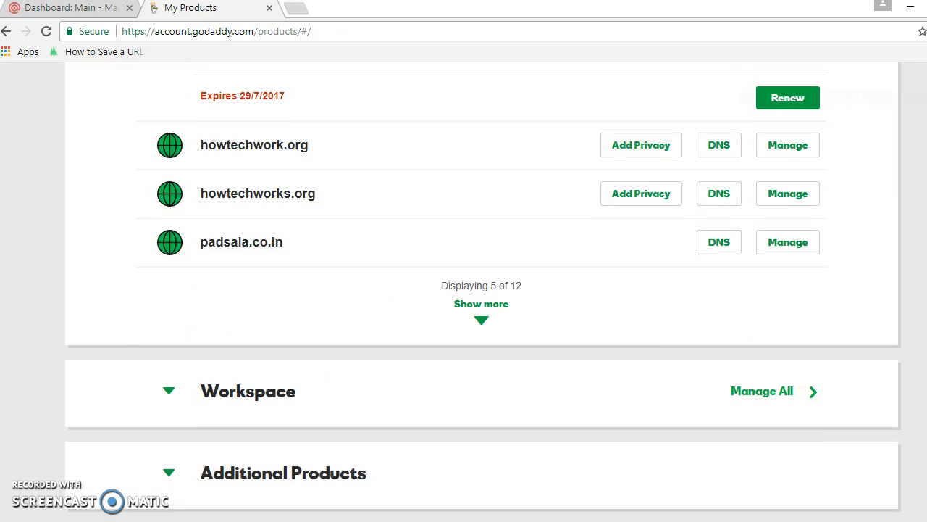
pyautogui.click(482, 307)
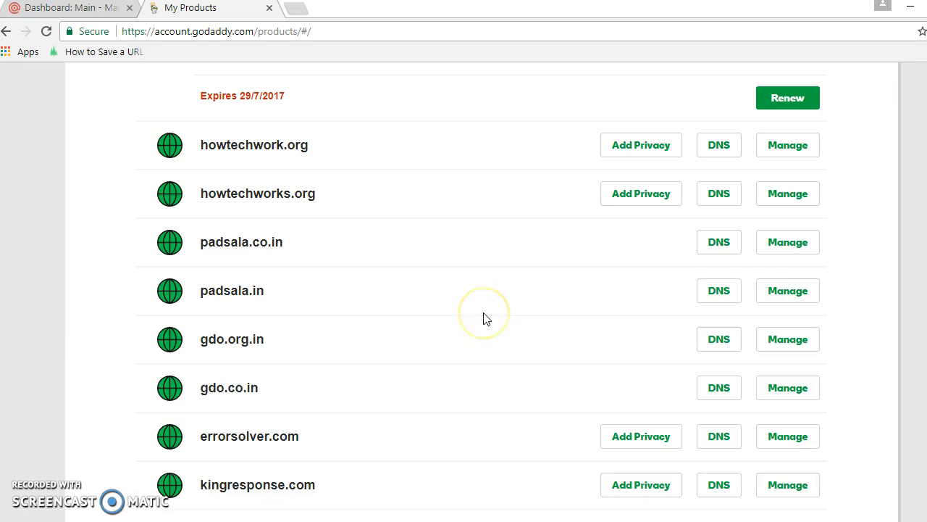
pyautogui.scroll(-2, 640, 269)
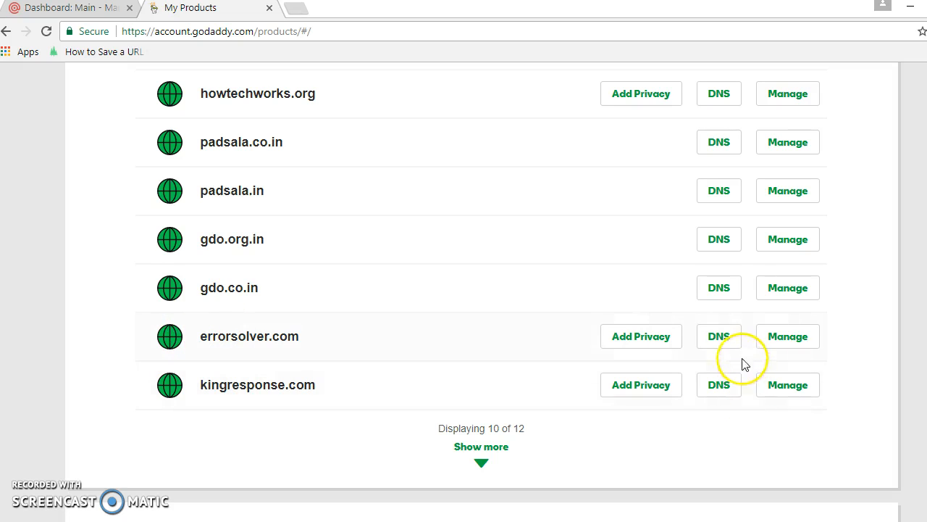
pyautogui.click(722, 339)
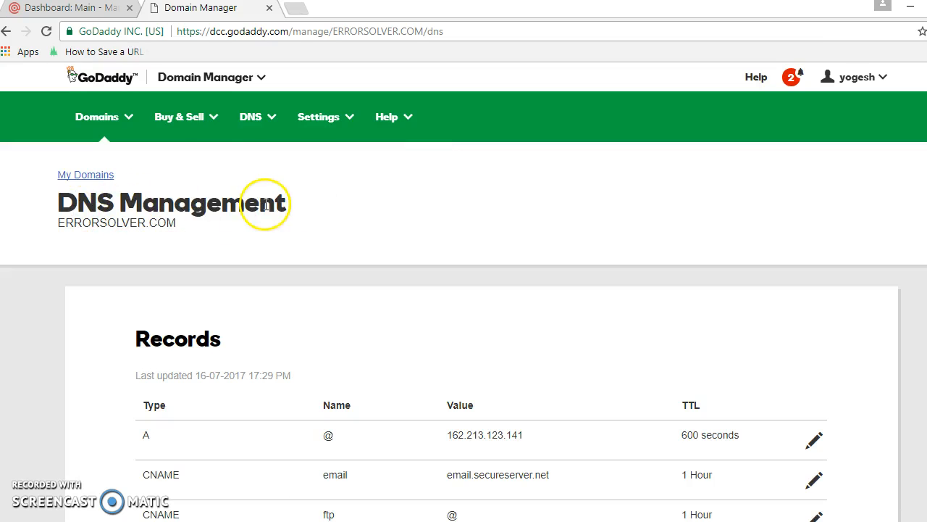
# Switch to Mailgun and add errorsolver.com as a new domain.
pyautogui.click(88, 8)
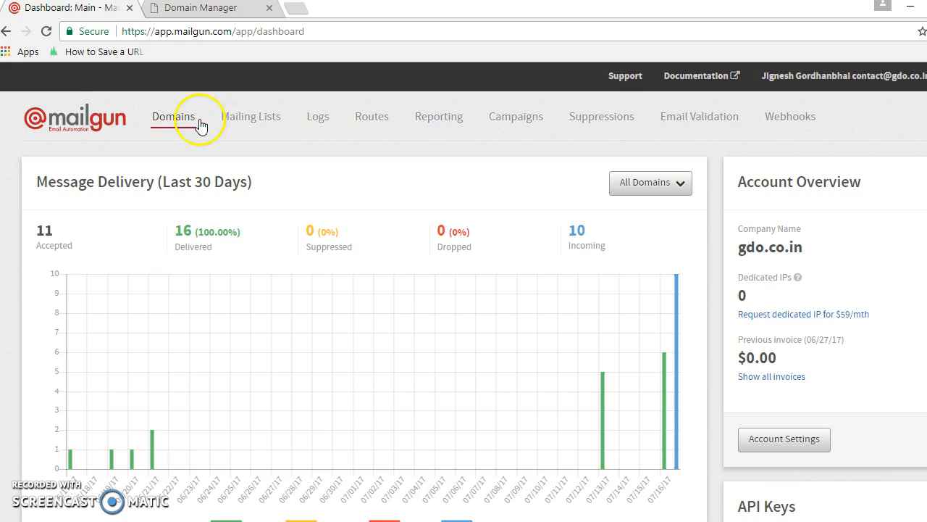
pyautogui.click(166, 116)
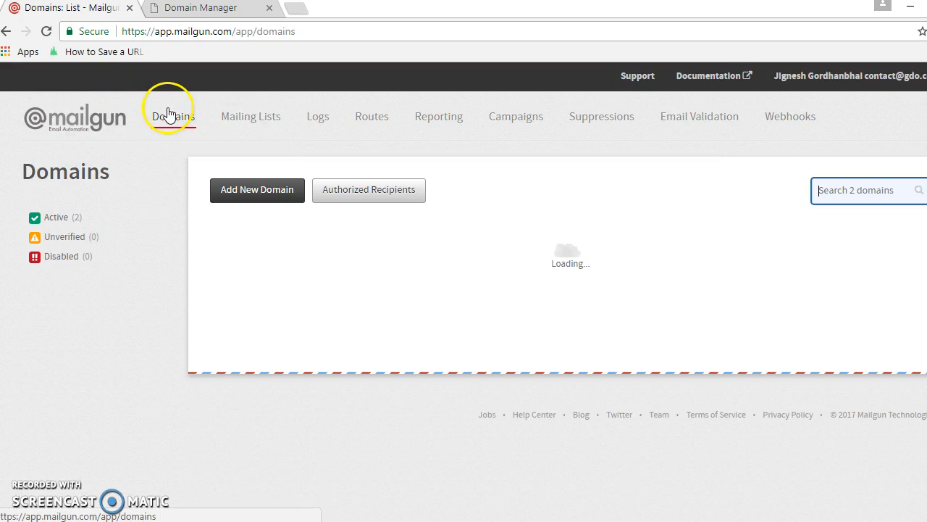
pyautogui.click(250, 196)
pyautogui.click(173, 346)
pyautogui.write('error')
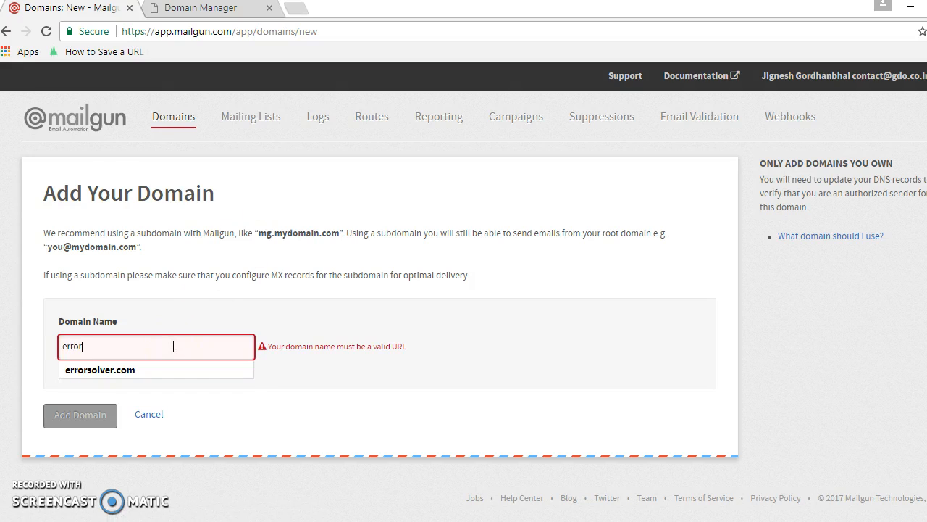
pyautogui.press('Down')
pyautogui.press('Return')
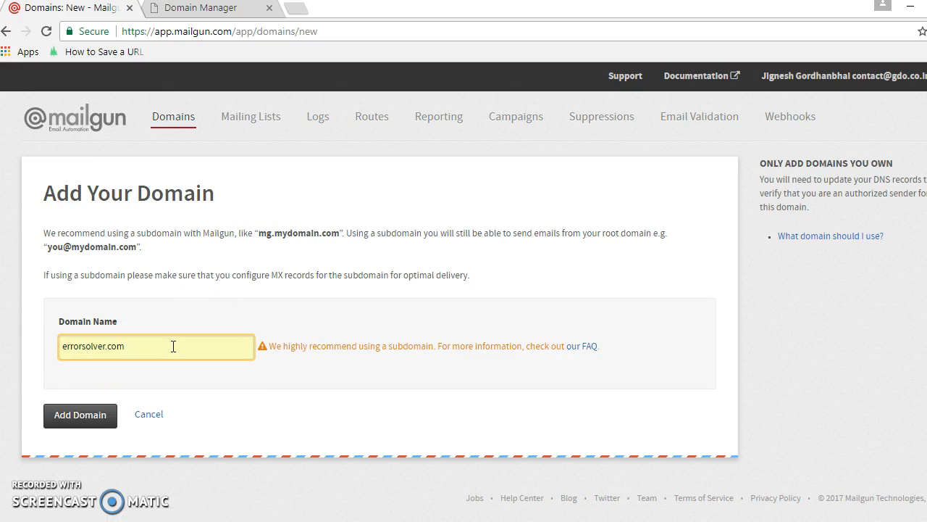
pyautogui.click(78, 426)
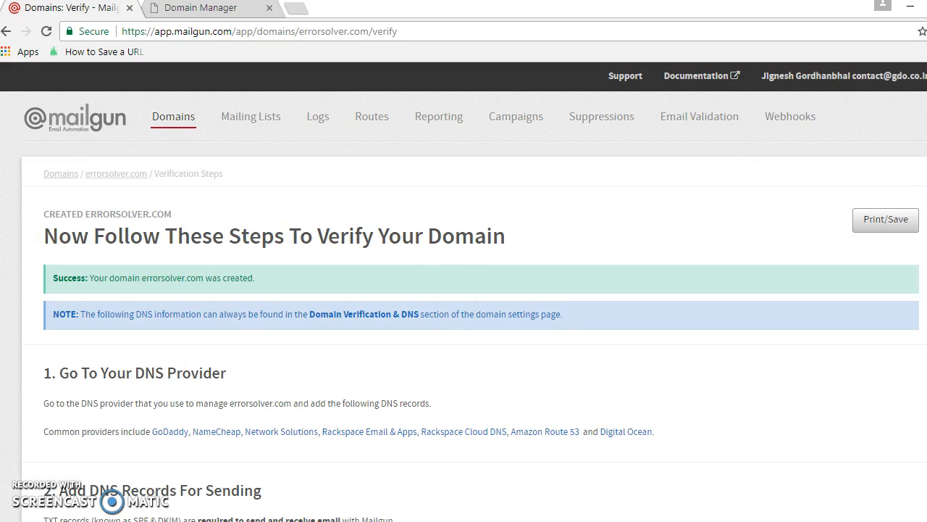
# Copy the SPF TXT value "v=spf1 include:mailgun.org ~all" from the DNS records for sending.
pyautogui.scroll(-4, 464, 290)
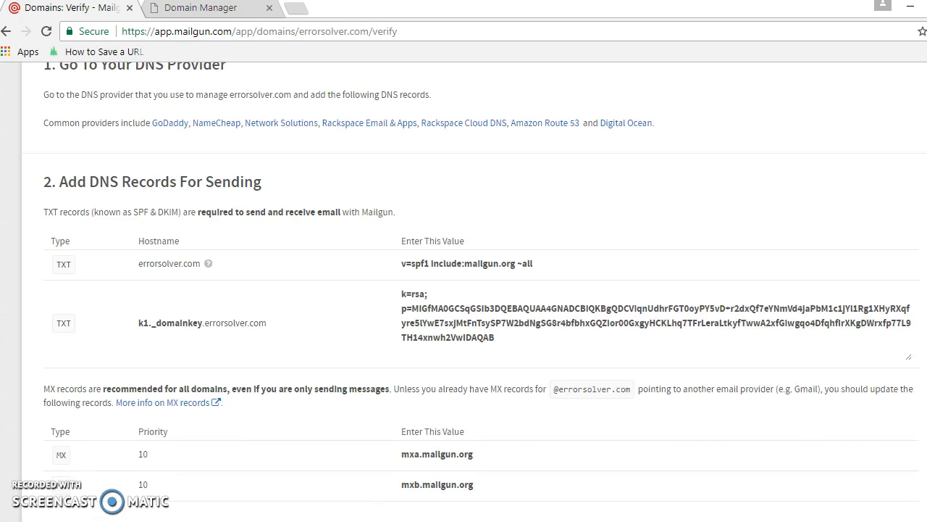
pyautogui.scroll(-1, 364, 258)
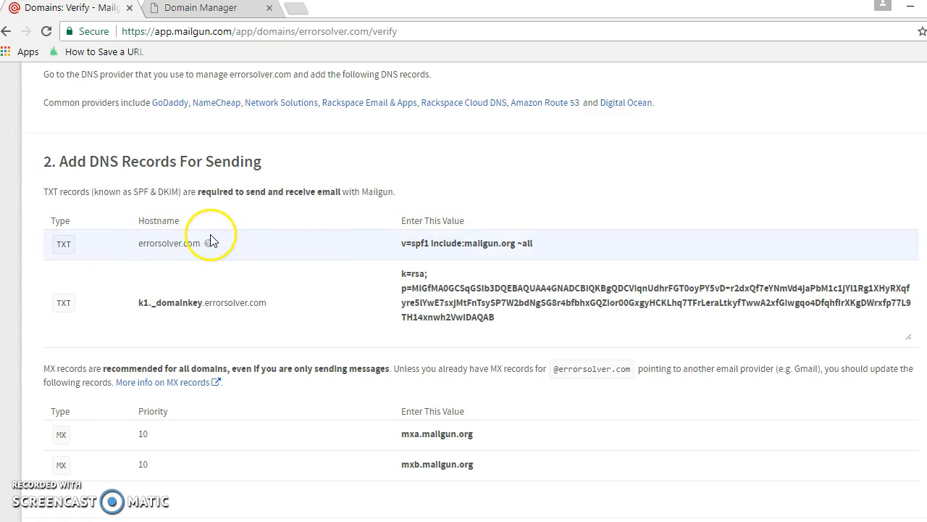
pyautogui.moveTo(532, 245); pyautogui.dragTo(396, 247)
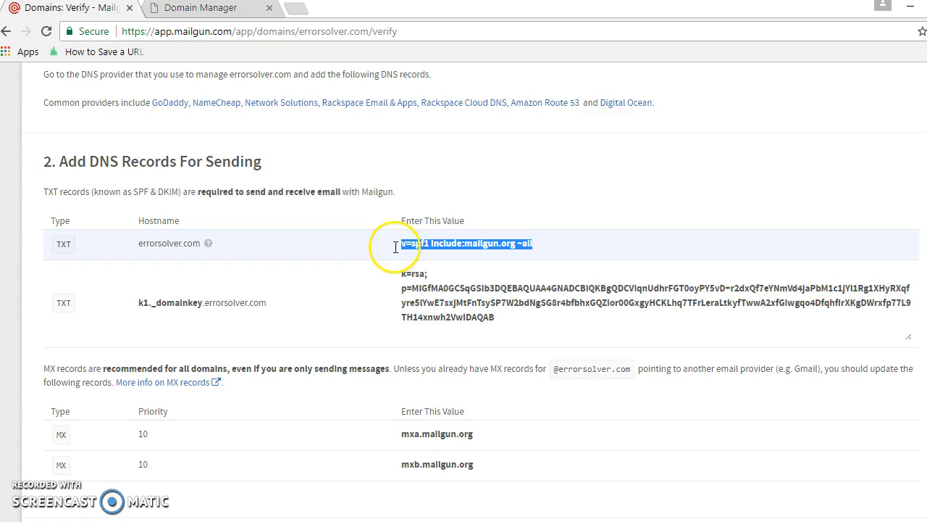
pyautogui.rightClick(412, 248)
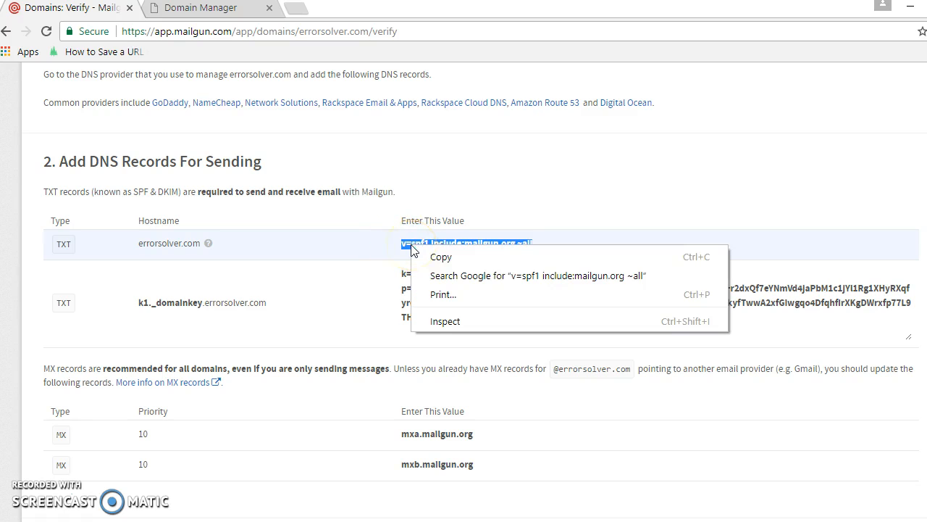
pyautogui.click(438, 258)
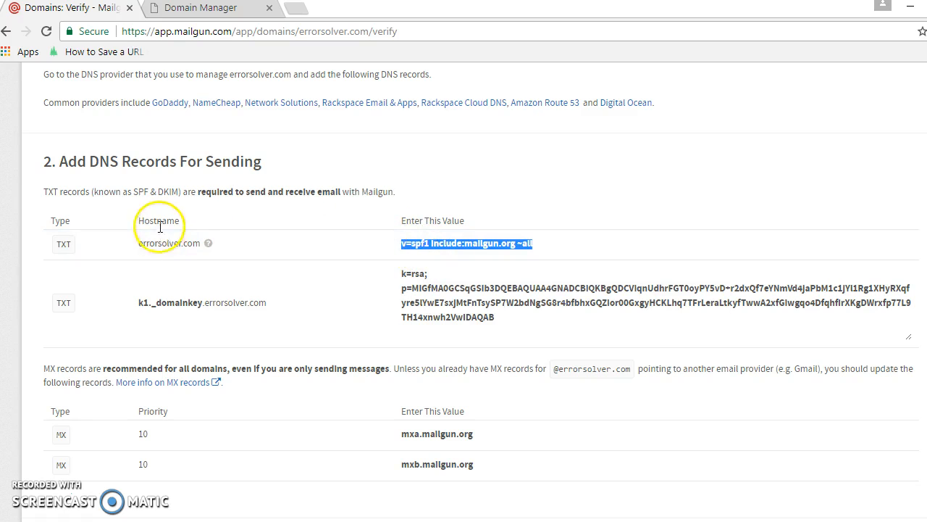
# Switch to GoDaddy's DNS management page and start a new TXT record with host @.
pyautogui.click(208, 13)
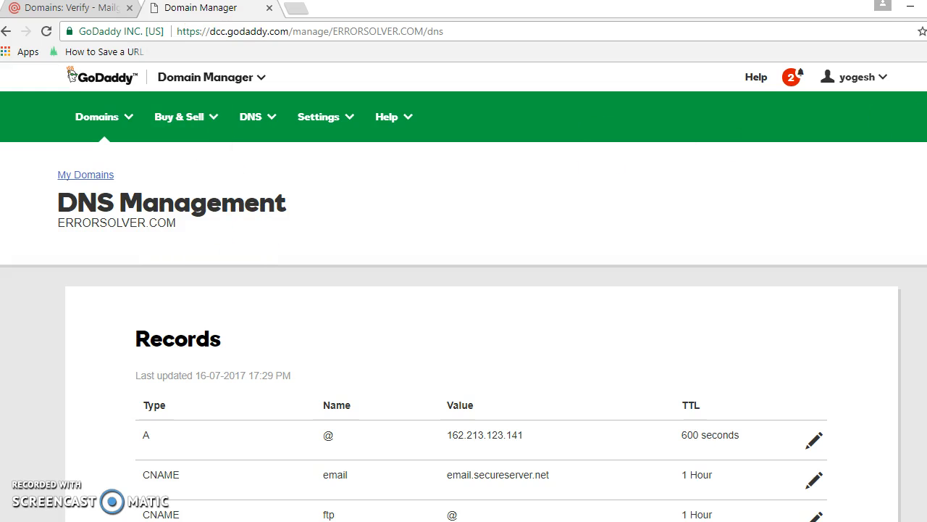
pyautogui.scroll(-6, 852, 277)
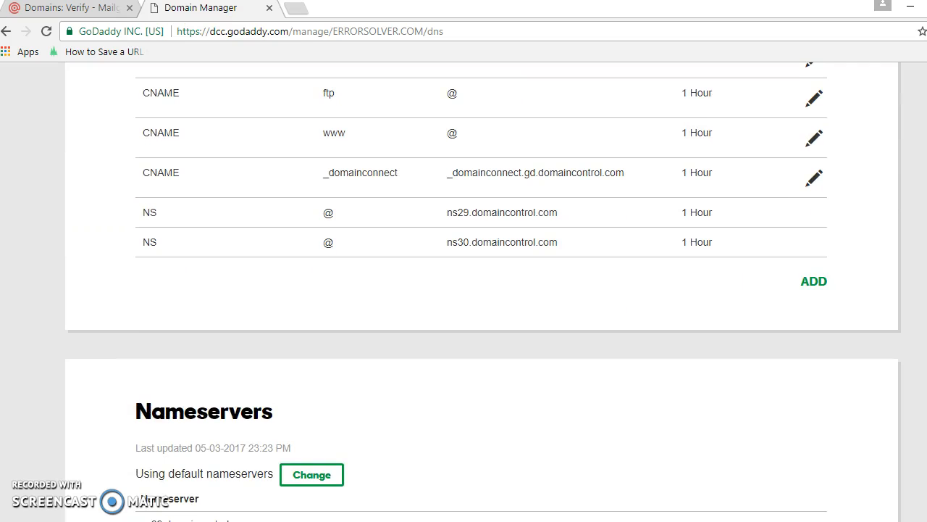
pyautogui.click(817, 283)
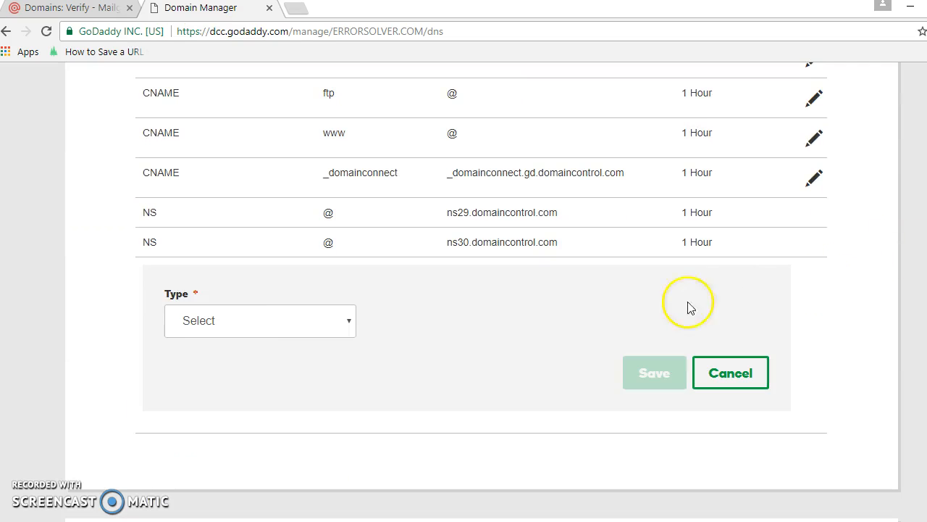
pyautogui.click(288, 330)
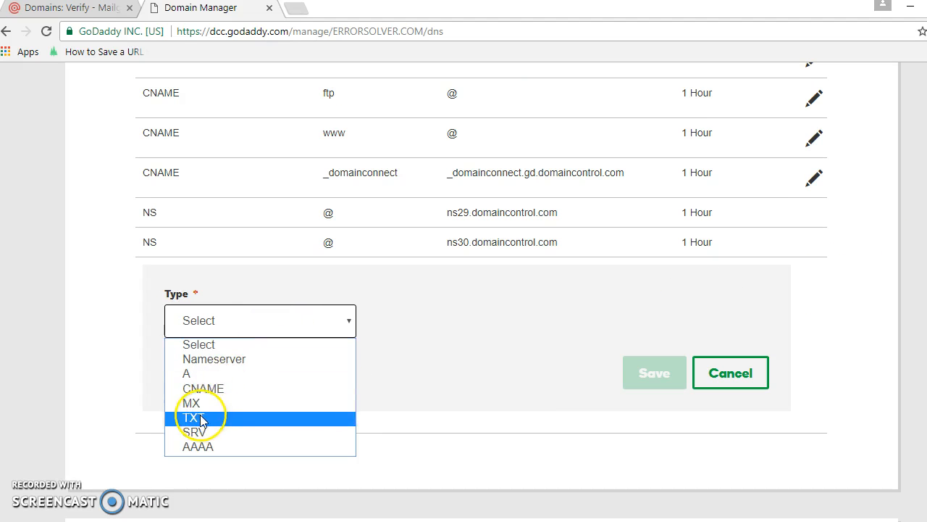
pyautogui.click(202, 416)
pyautogui.click(439, 323)
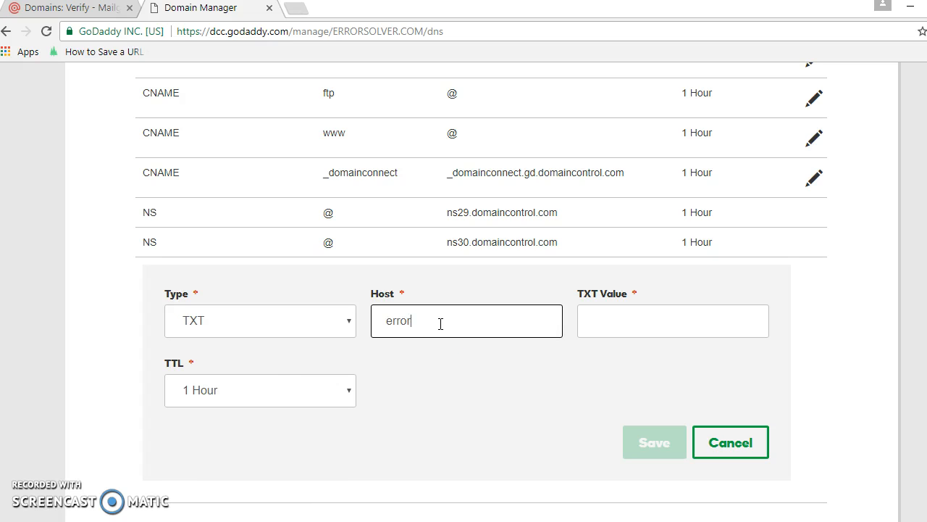
pyautogui.write('@')
pyautogui.click(439, 275)
# Paste "v=spf1 include:mailgun.org ~all" as the TXT value and save the record.
pyautogui.click(627, 317)
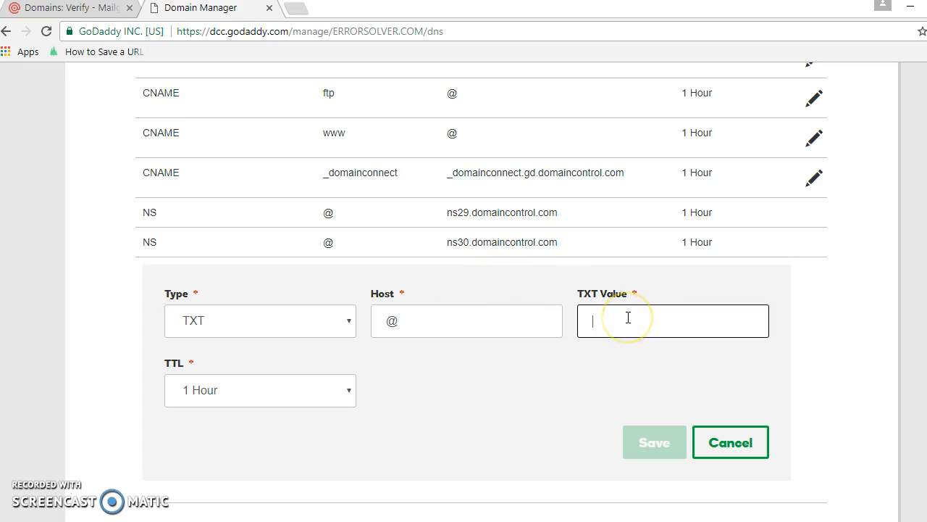
pyautogui.hotkey('ctrl', 'v')
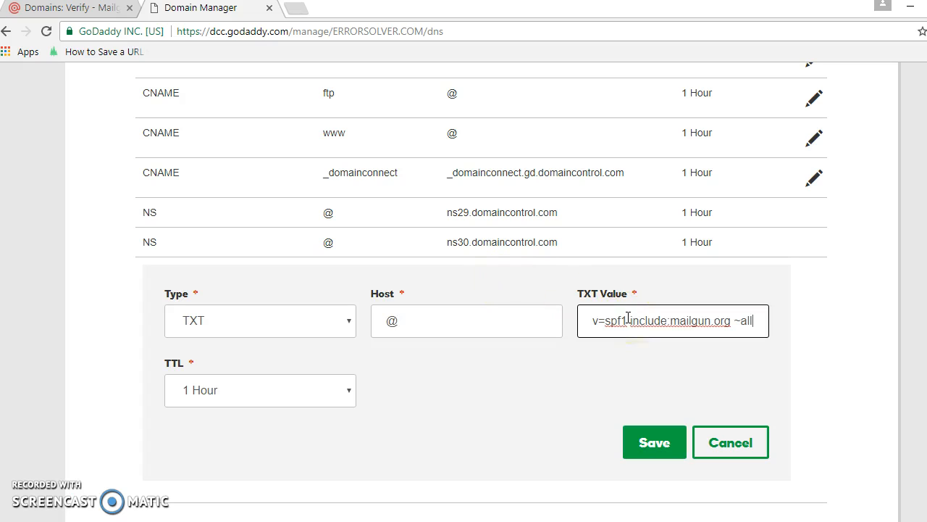
pyautogui.click(81, 10)
pyautogui.click(164, 13)
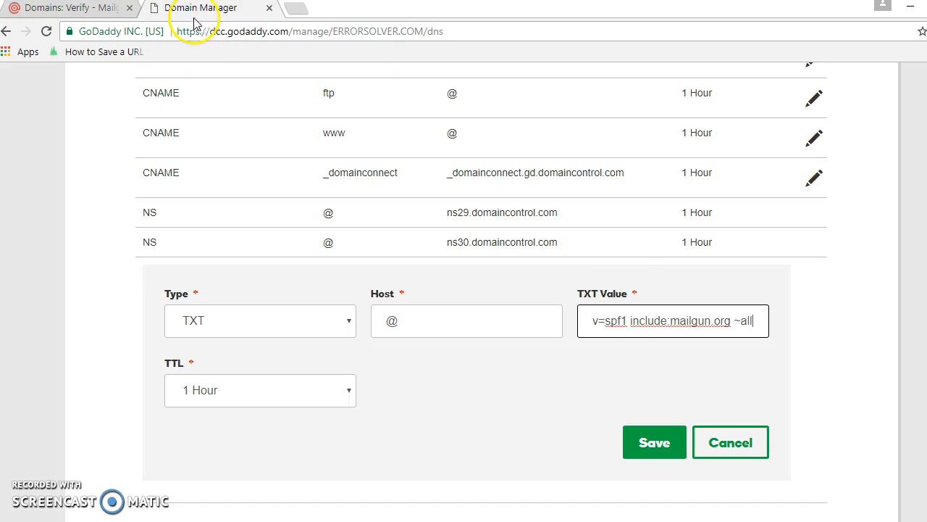
pyautogui.click(653, 441)
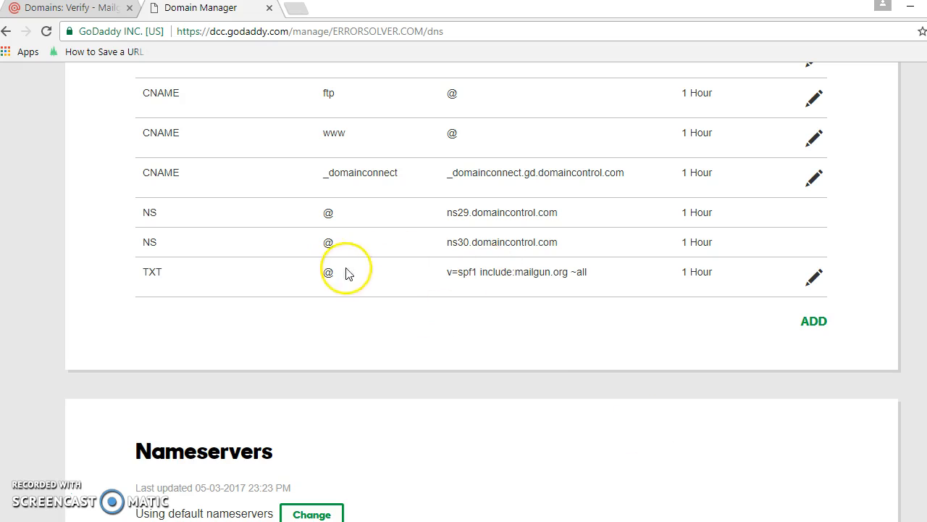
# Return to Mailgun and copy the k1._domainkey part of the second TXT record's hostname.
pyautogui.click(98, 8)
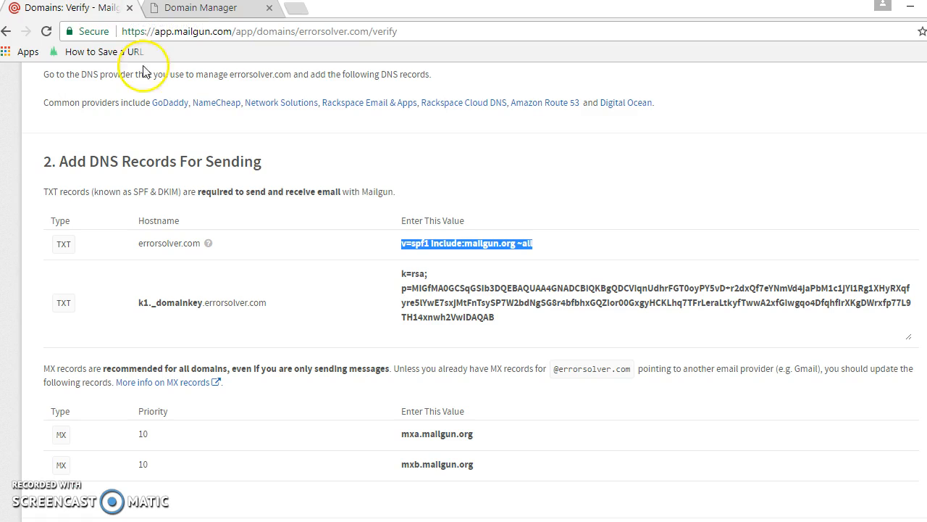
pyautogui.click(202, 304)
pyautogui.moveTo(203, 304); pyautogui.dragTo(140, 304)
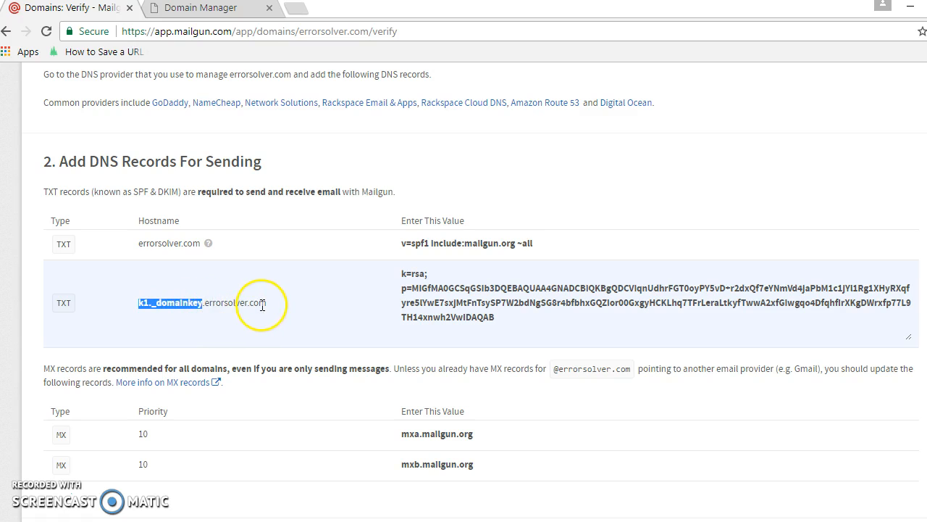
pyautogui.rightClick(189, 306)
pyautogui.click(216, 316)
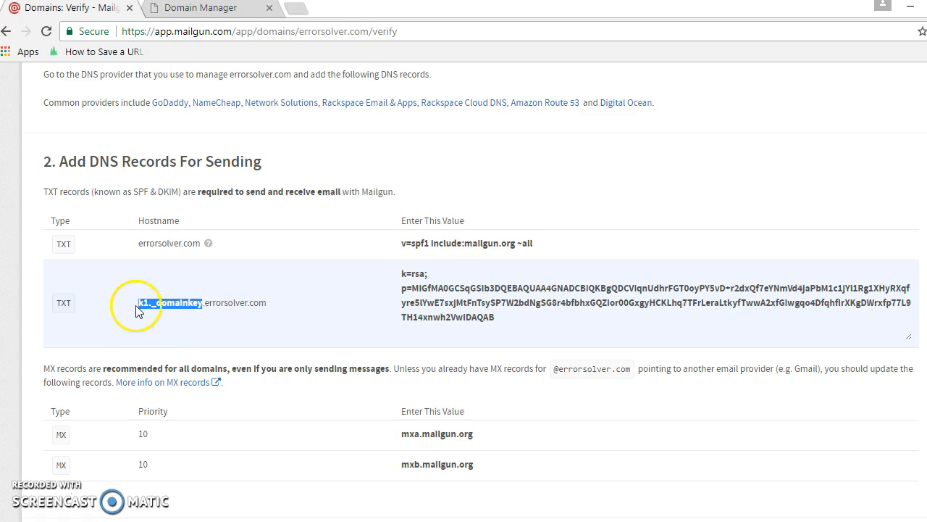
# Switch to GoDaddy and start another TXT record with k1._domainkey as its host.
pyautogui.click(221, 9)
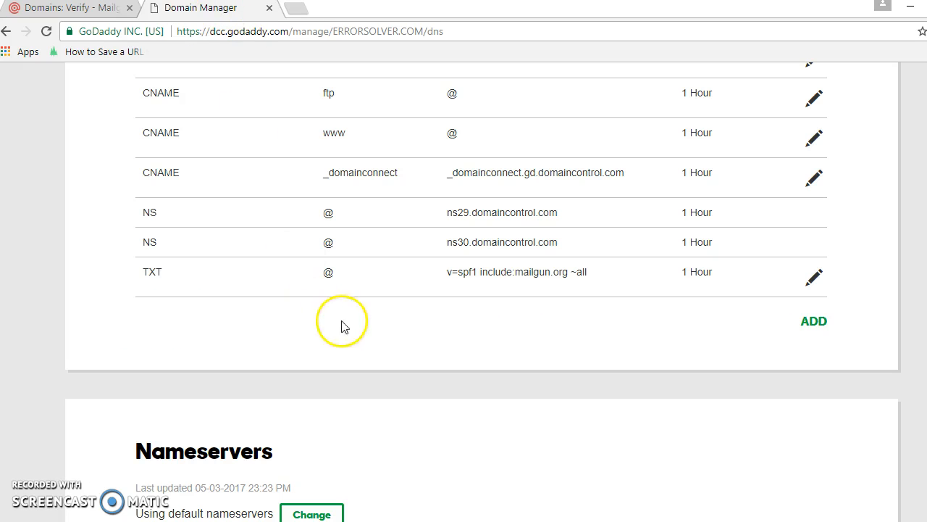
pyautogui.click(813, 322)
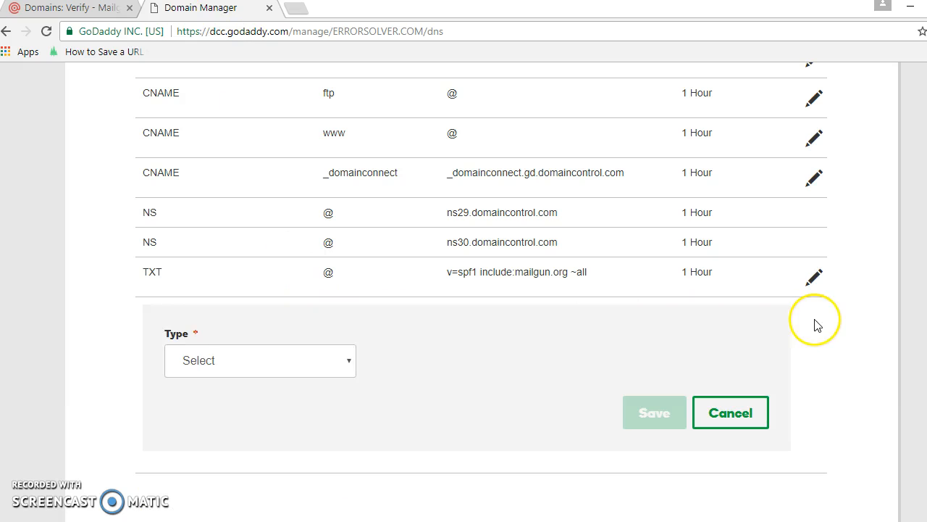
pyautogui.click(228, 364)
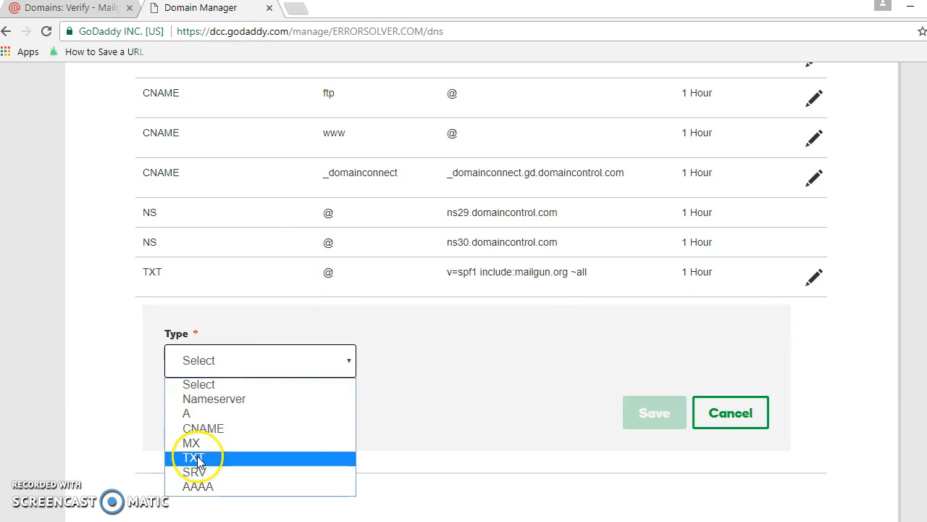
pyautogui.click(203, 398)
pyautogui.click(391, 359)
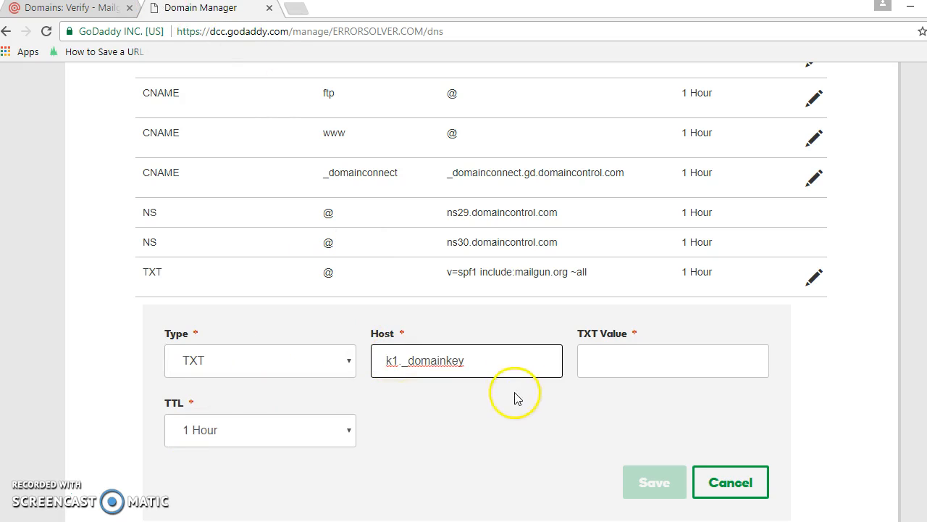
# Return to Mailgun and copy the full DKIM key value of the k1._domainkey TXT record.
pyautogui.click(78, 10)
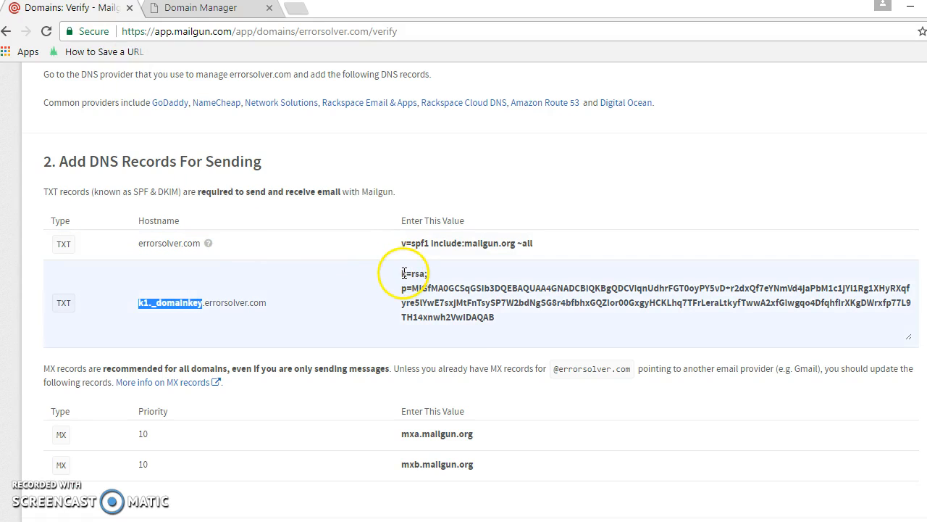
pyautogui.click(404, 273)
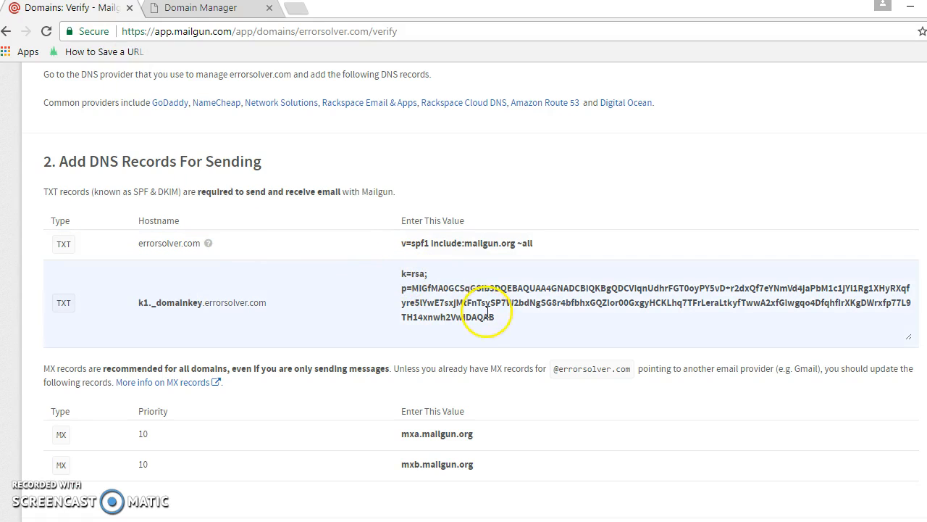
pyautogui.moveTo(497, 319); pyautogui.dragTo(402, 271)
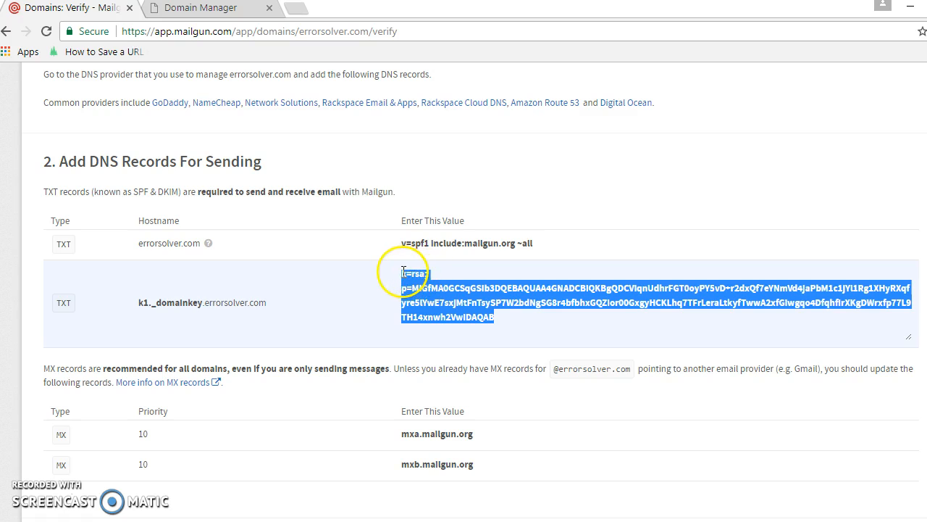
pyautogui.rightClick(403, 273)
pyautogui.click(420, 281)
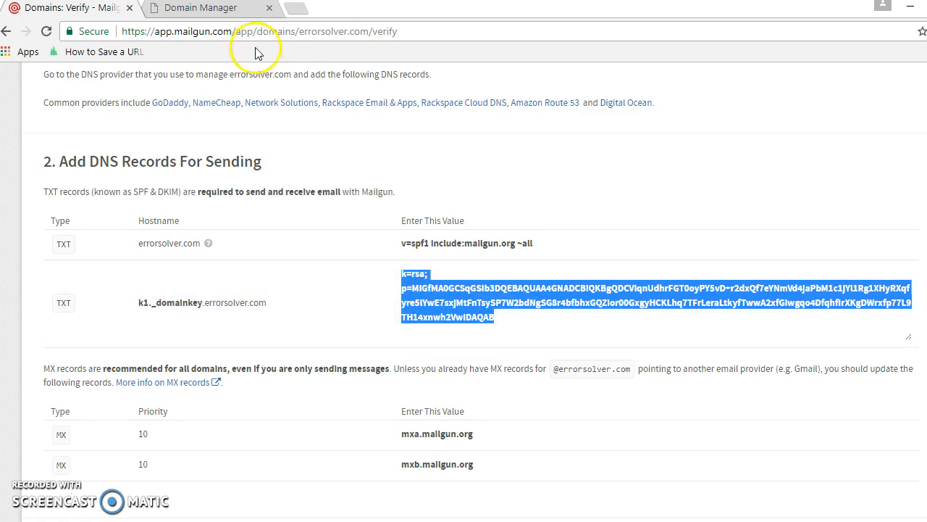
# Switch to GoDaddy, paste the copied DKIM key as the TXT value of the k1._domainkey record, and save it.
pyautogui.click(194, 14)
pyautogui.click(598, 366)
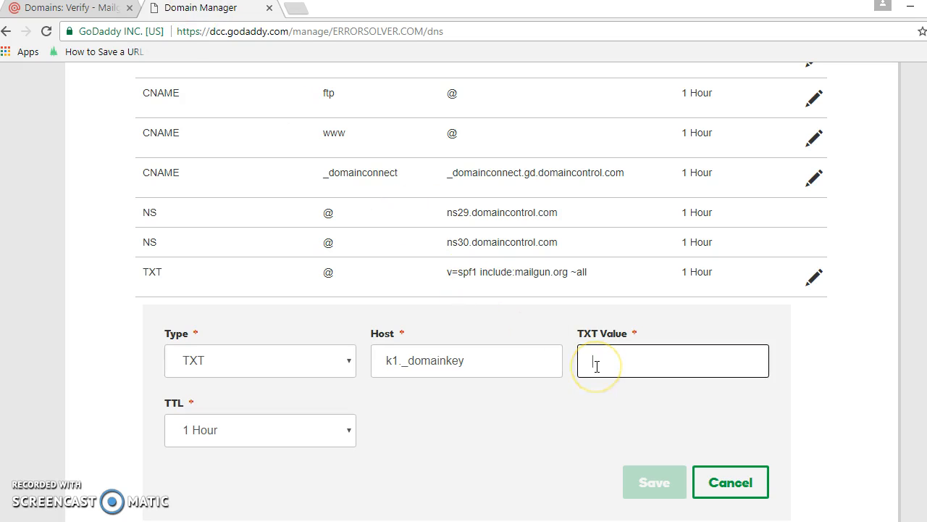
pyautogui.hotkey('ctrl', 'v')
pyautogui.click(651, 478)
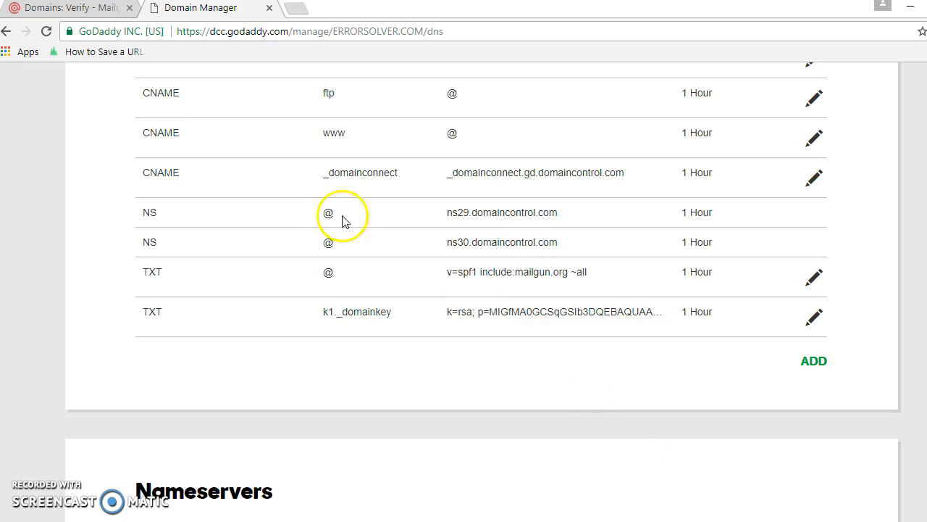
# Return to Mailgun and continue from the DNS instructions to the errorsolver.com domain overview.
pyautogui.click(98, 9)
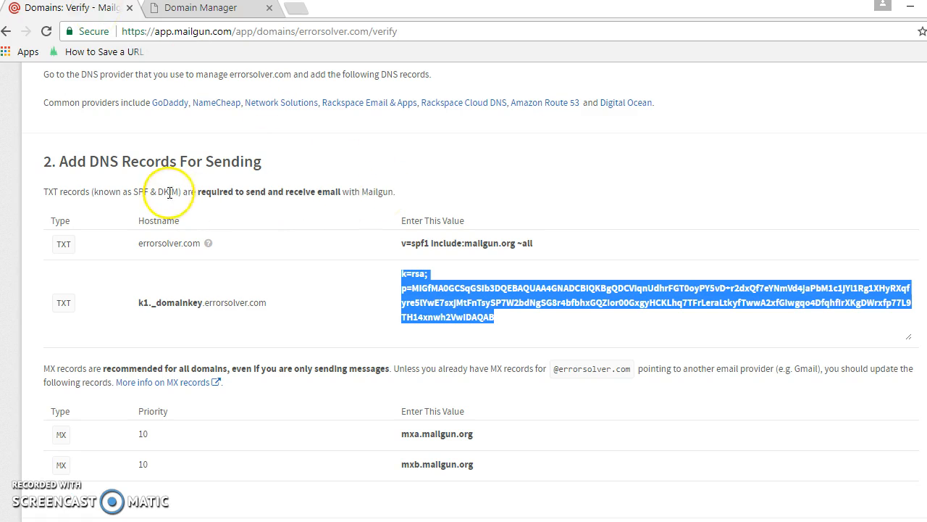
pyautogui.scroll(3, 749, 141)
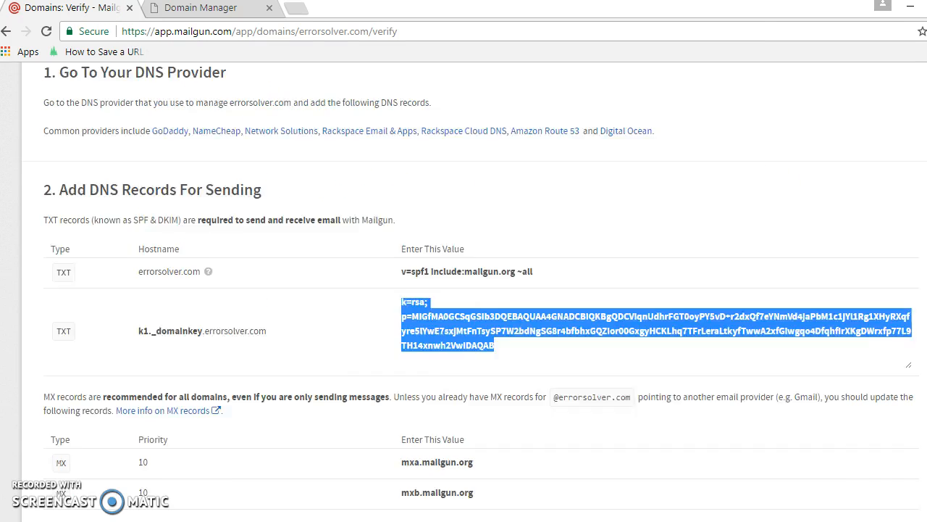
pyautogui.scroll(-8, 795, 398)
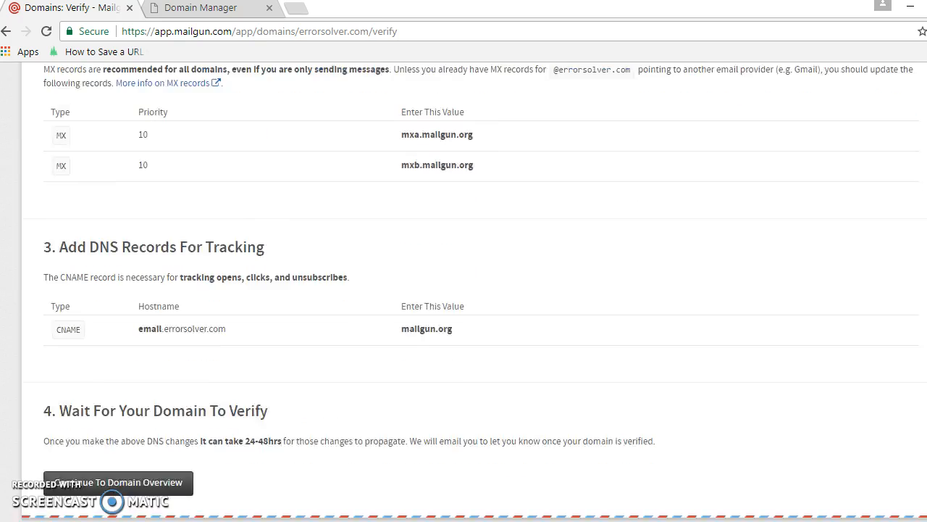
pyautogui.click(137, 418)
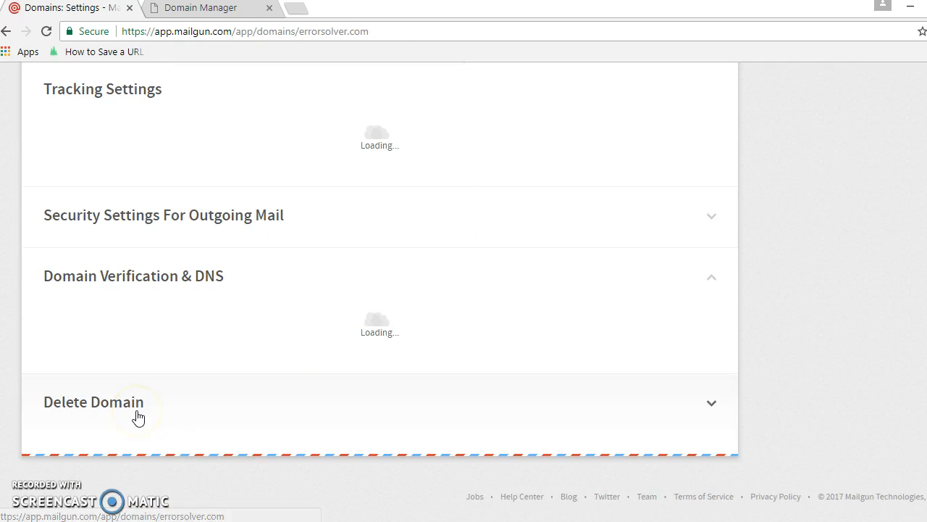
pyautogui.click(138, 418)
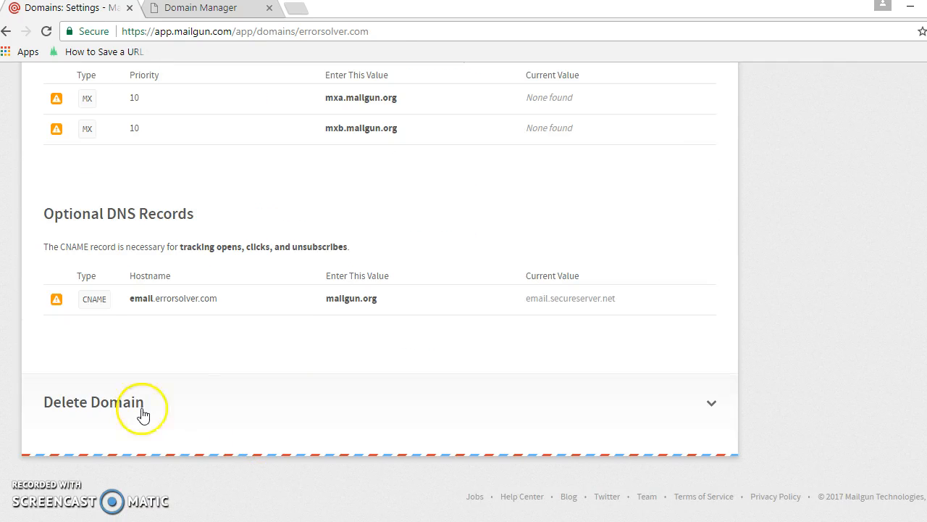
# Run Mailgun's DNS record check and expand the outgoing mail security and domain verification sections to review the records.
pyautogui.scroll(5, 292, 190)
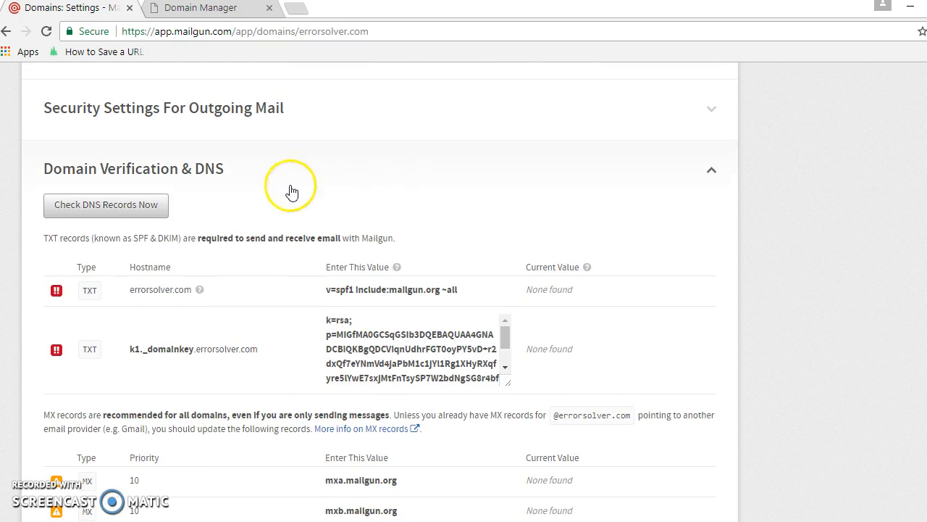
pyautogui.click(119, 206)
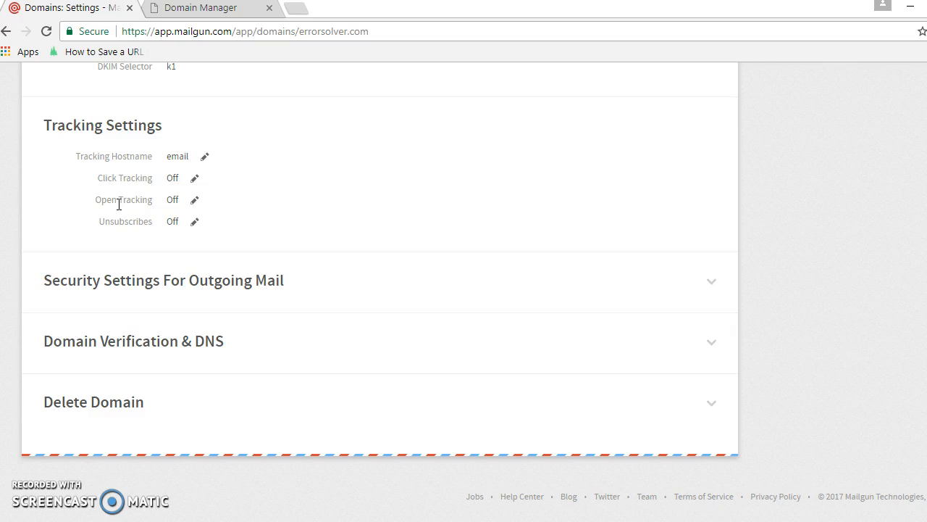
pyautogui.click(166, 281)
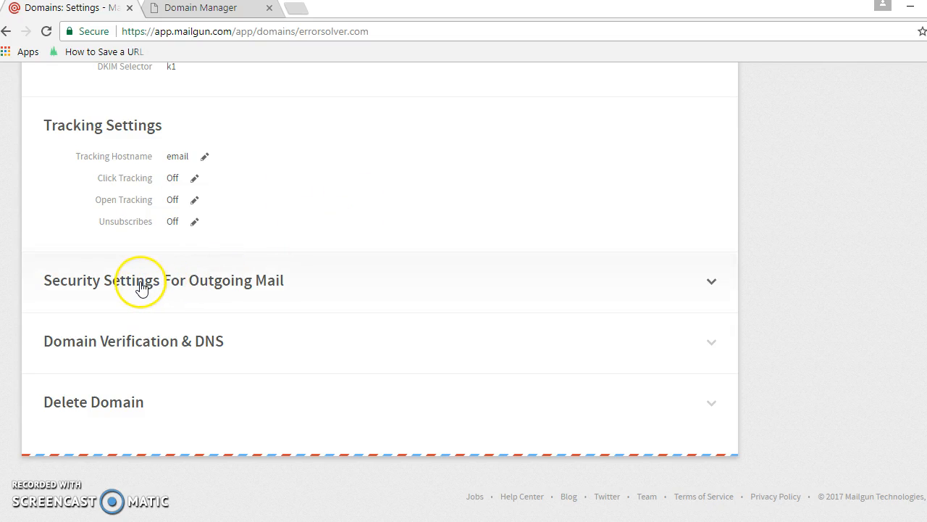
pyautogui.click(118, 346)
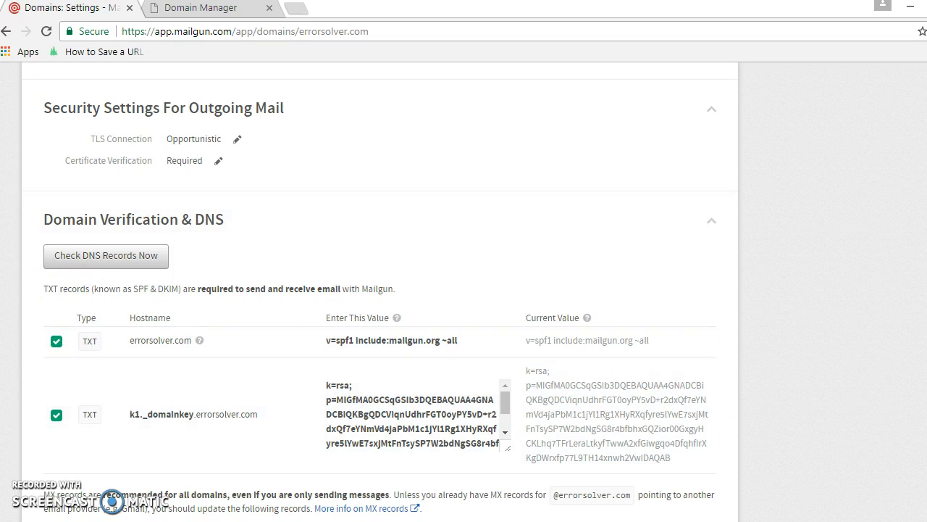
pyautogui.scroll(-3, 379, 290)
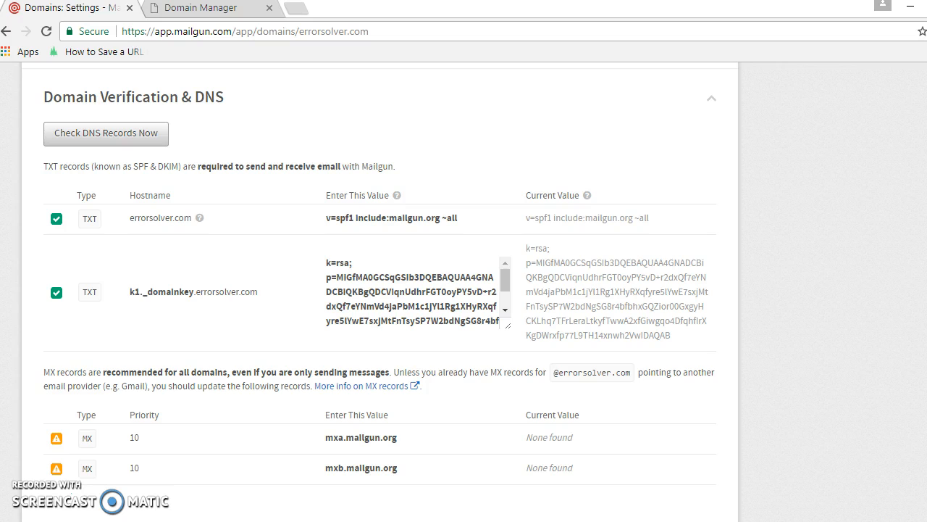
pyautogui.scroll(-2, 379, 290)
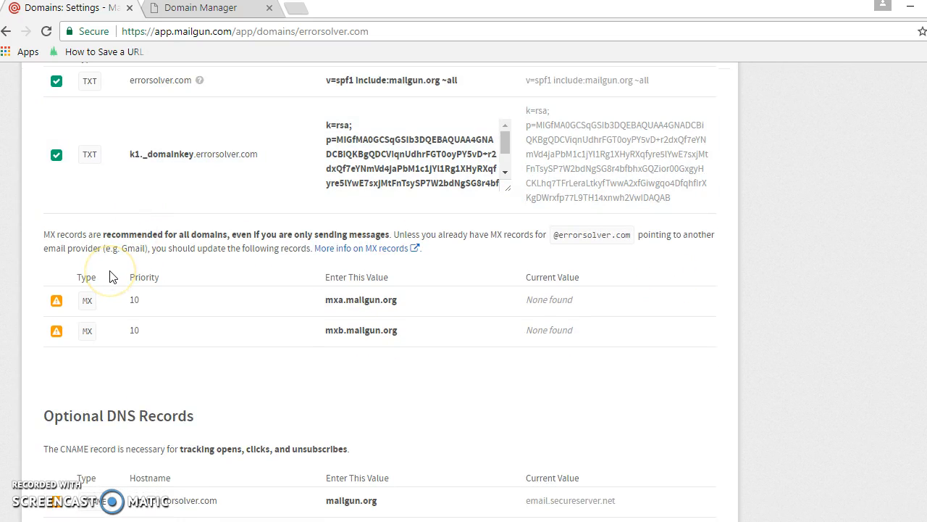
pyautogui.click(247, 310)
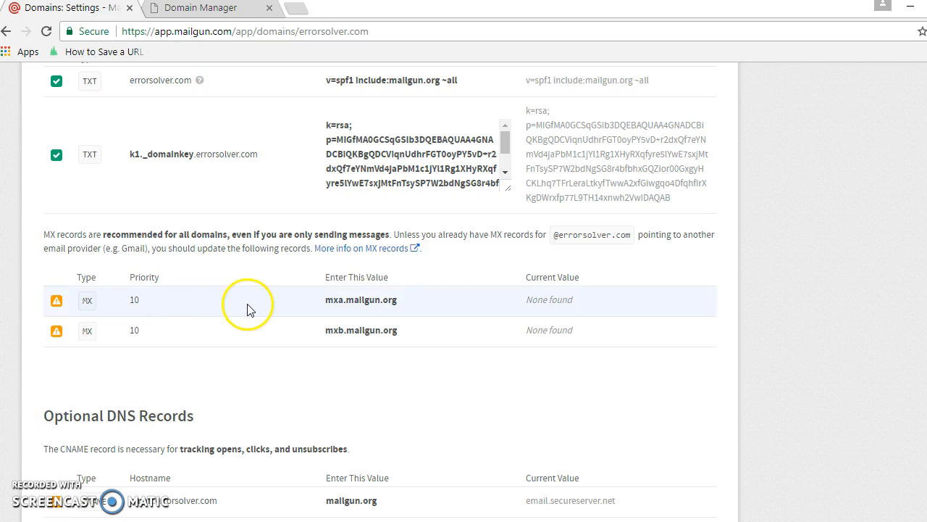
# Compare the existing DNS records in GoDaddy with the MX records required by Mailgun.
pyautogui.click(194, 15)
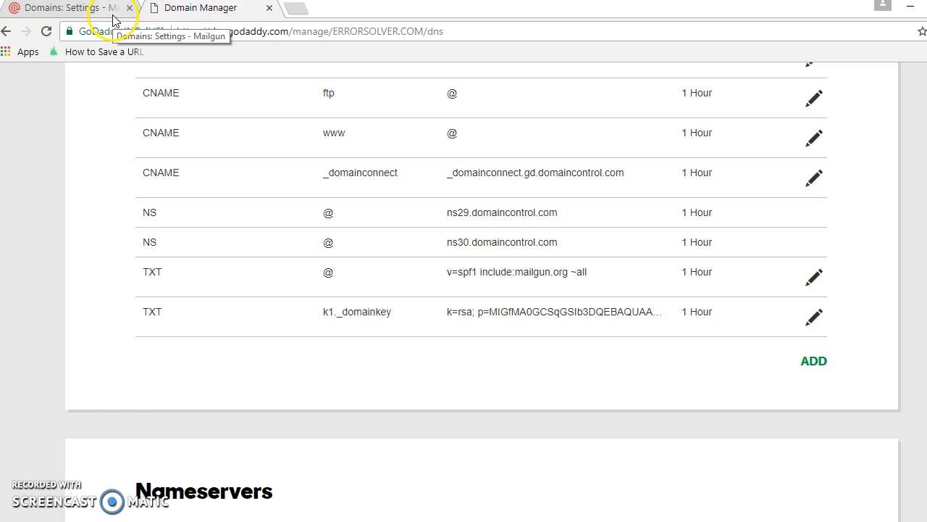
pyautogui.click(113, 11)
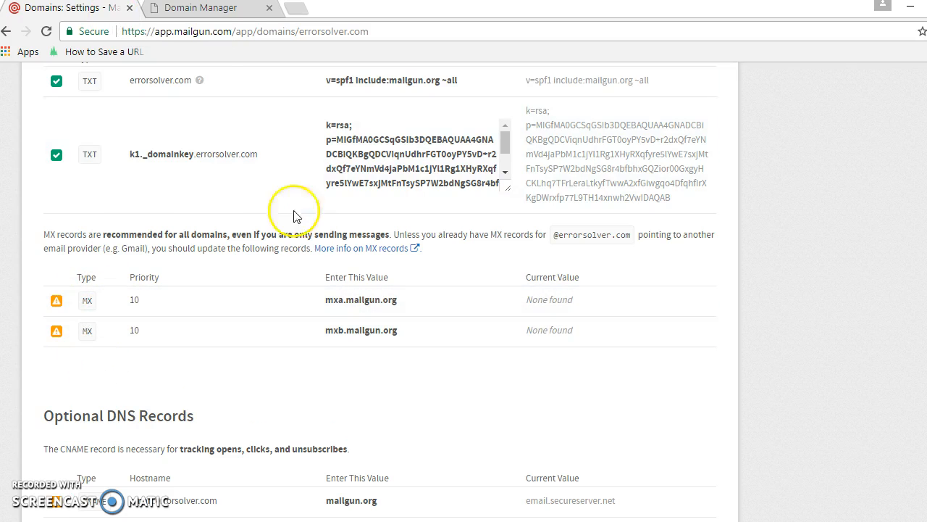
pyautogui.click(226, 15)
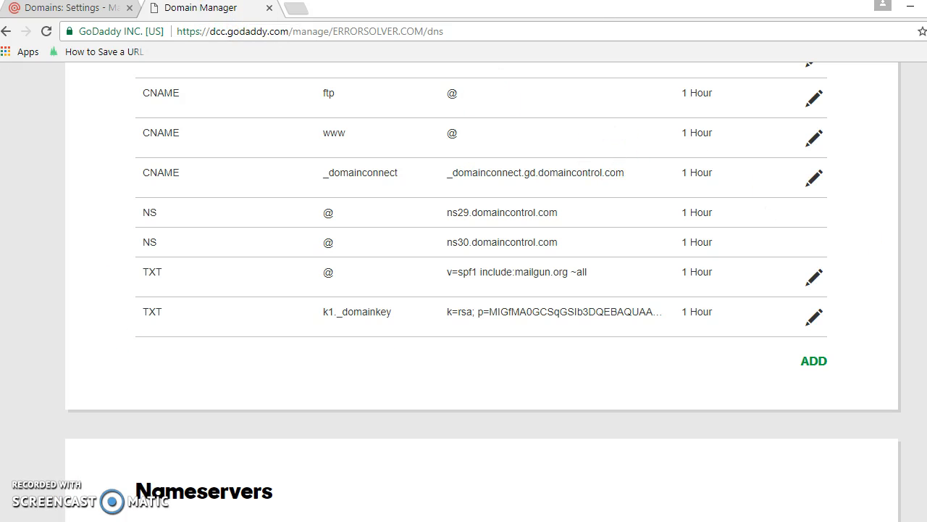
pyautogui.scroll(1, 598, 155)
pyautogui.scroll(1, 354, 174)
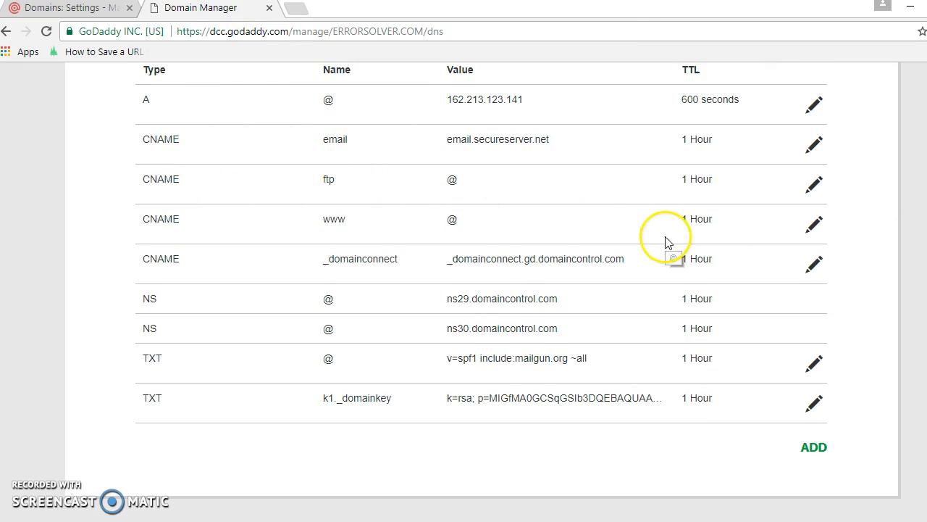
pyautogui.click(815, 226)
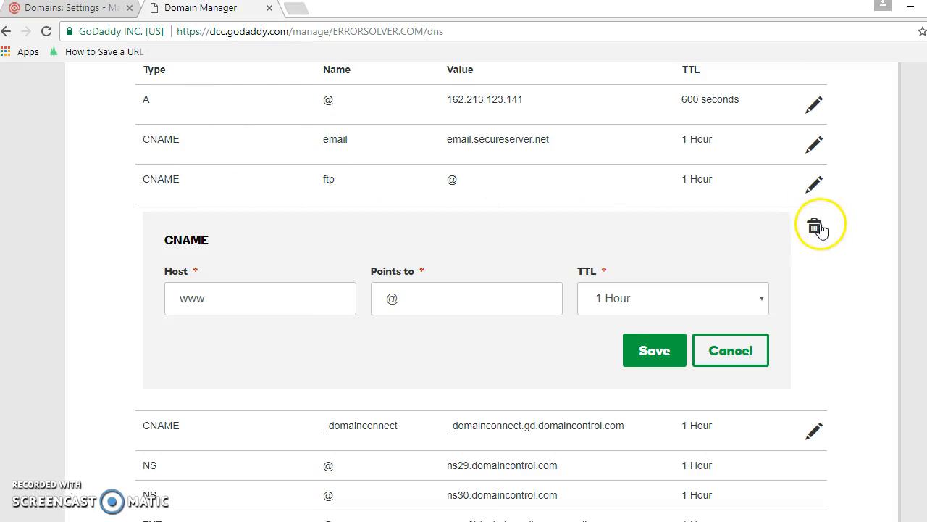
pyautogui.click(725, 362)
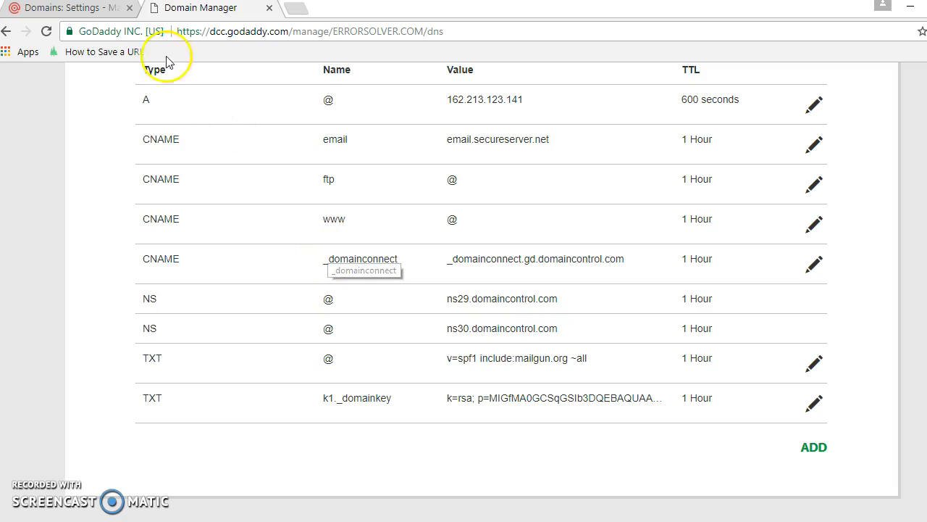
pyautogui.click(84, 9)
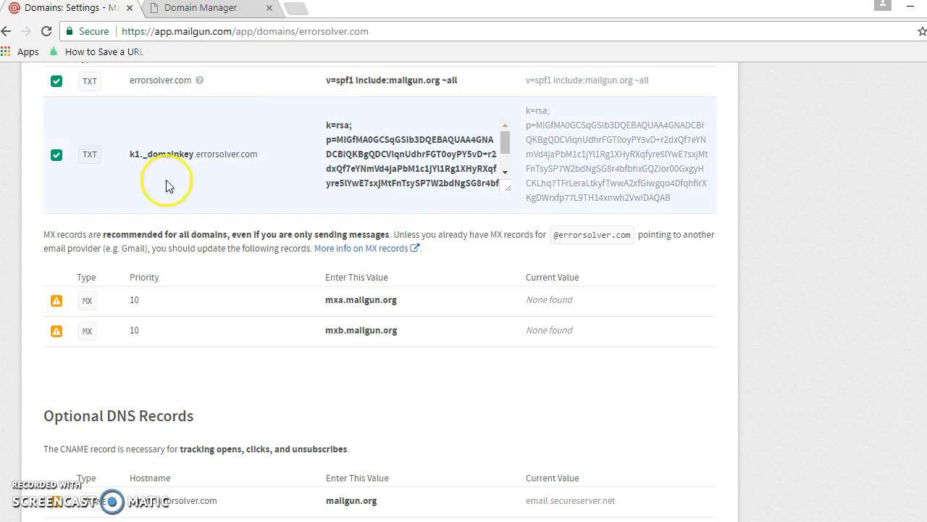
pyautogui.click(248, 9)
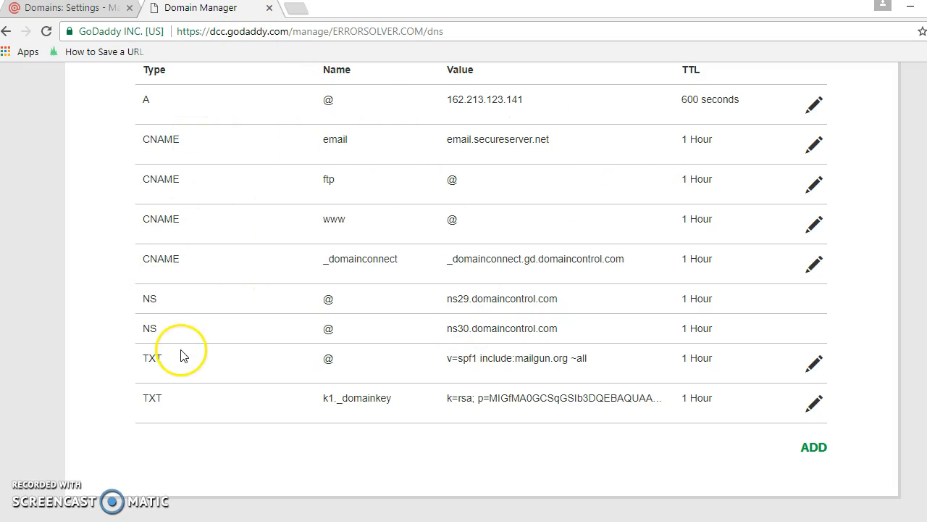
# Return to Mailgun and copy the first MX record's value, mxa.mailgun.org.
pyautogui.click(71, 8)
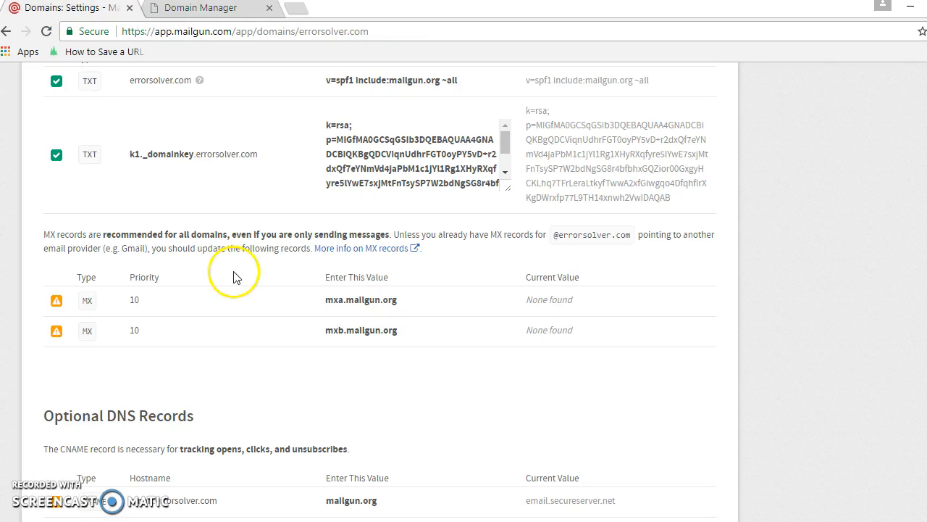
pyautogui.moveTo(404, 300); pyautogui.dragTo(329, 307)
pyautogui.rightClick(329, 307)
pyautogui.click(332, 314)
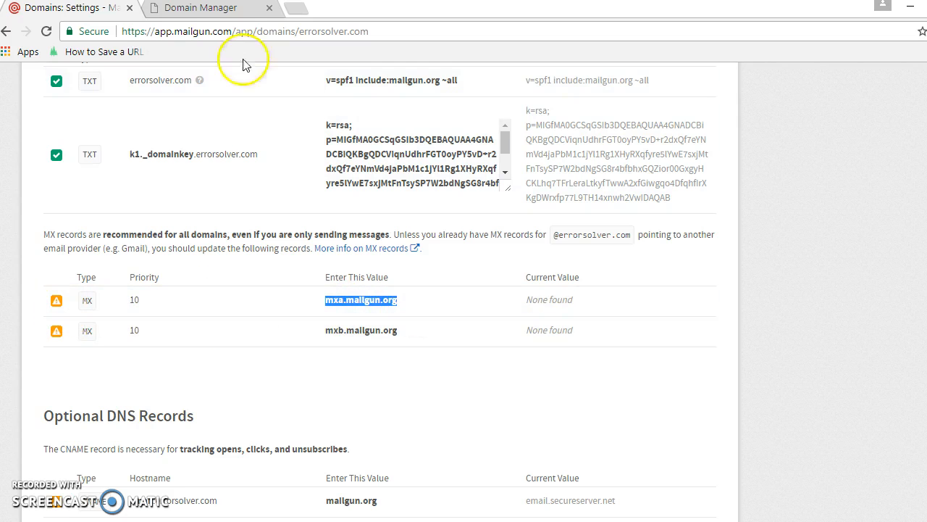
# Switch to GoDaddy and start a new MX record with @ as its host.
pyautogui.click(210, 9)
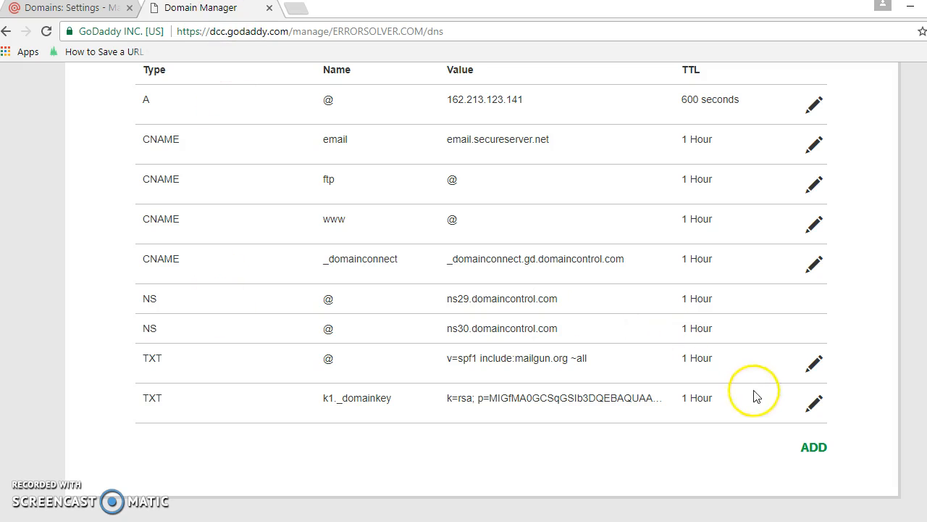
pyautogui.click(814, 448)
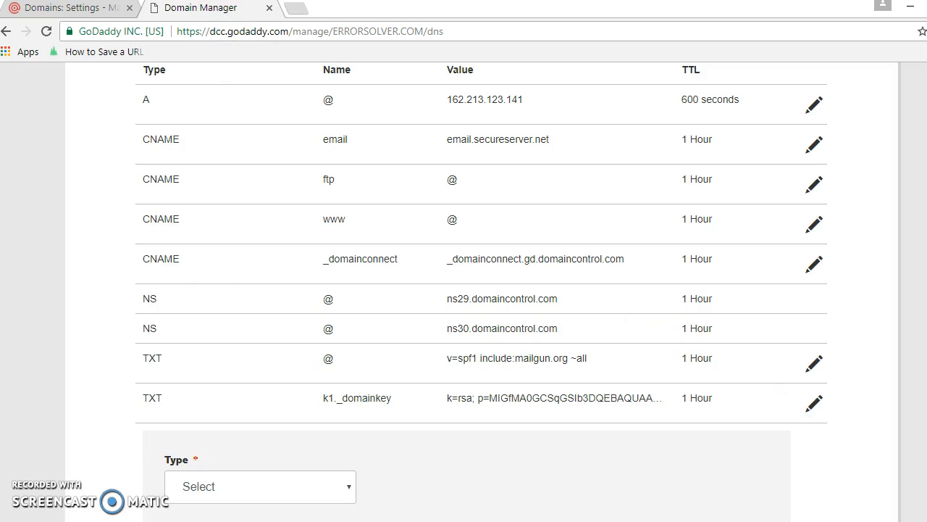
pyautogui.scroll(-5, 823, 457)
pyautogui.scroll(3, 814, 245)
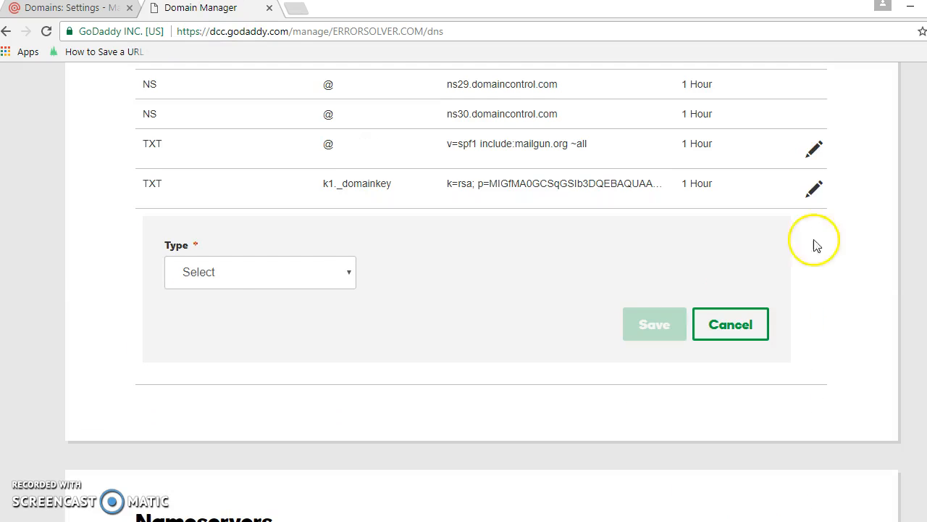
pyautogui.click(250, 279)
pyautogui.click(208, 355)
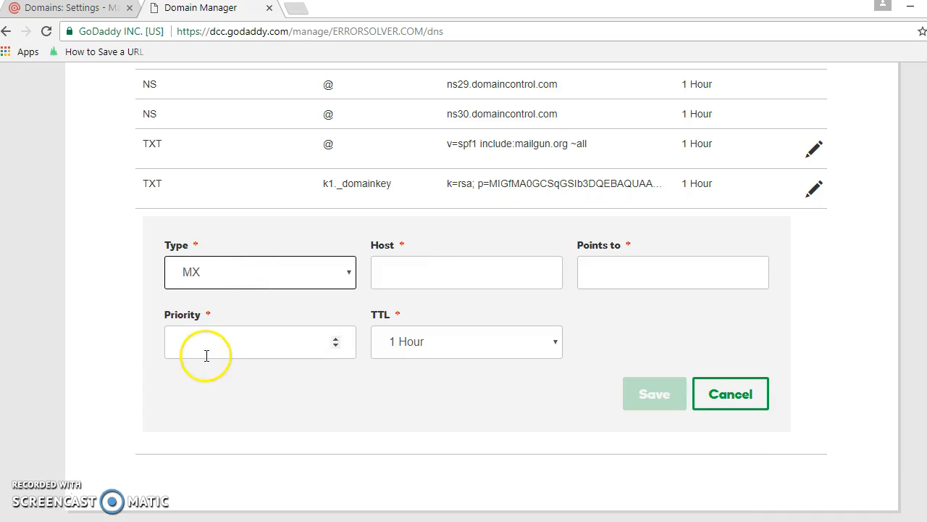
pyautogui.click(432, 280)
pyautogui.write('@')
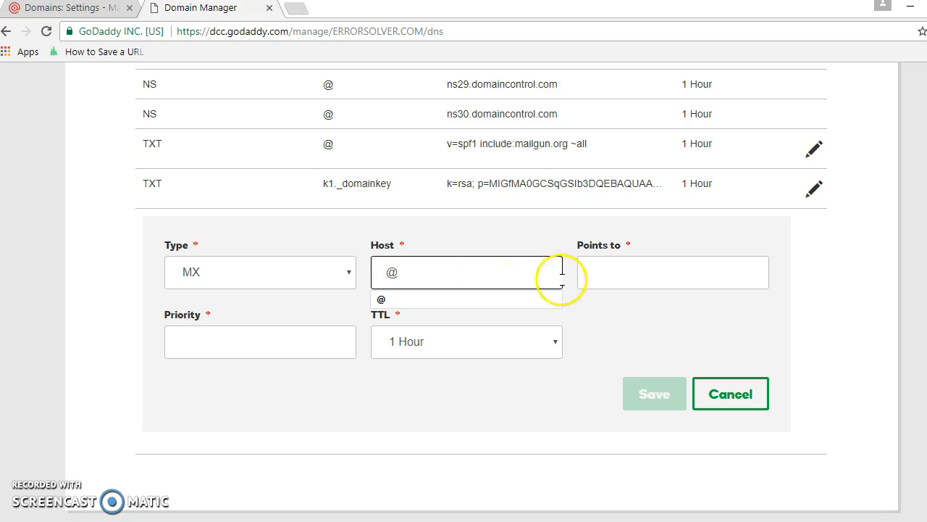
# Point the MX record to mxa.mailgun.org with priority 10, check the priority against Mailgun, and save the record.
pyautogui.click(585, 278)
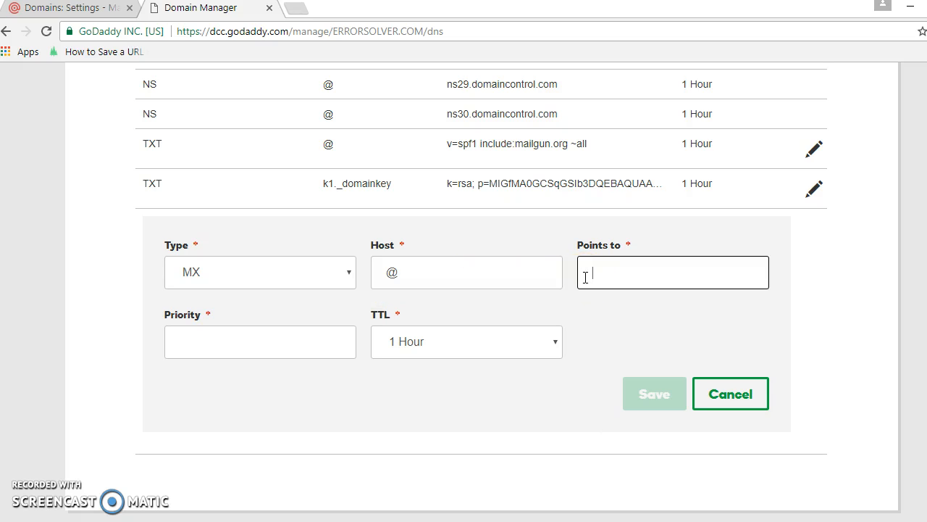
pyautogui.write('mxa.mailgun.org')
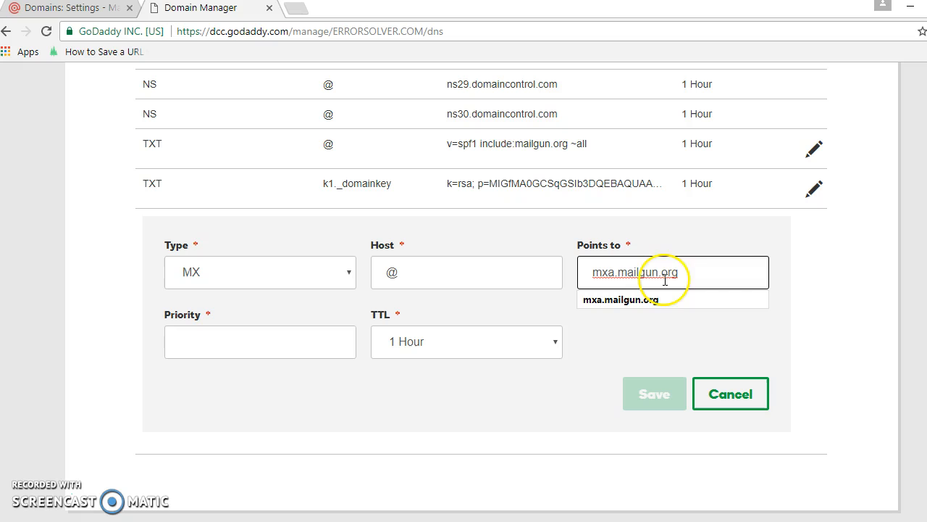
pyautogui.click(302, 339)
pyautogui.write('10')
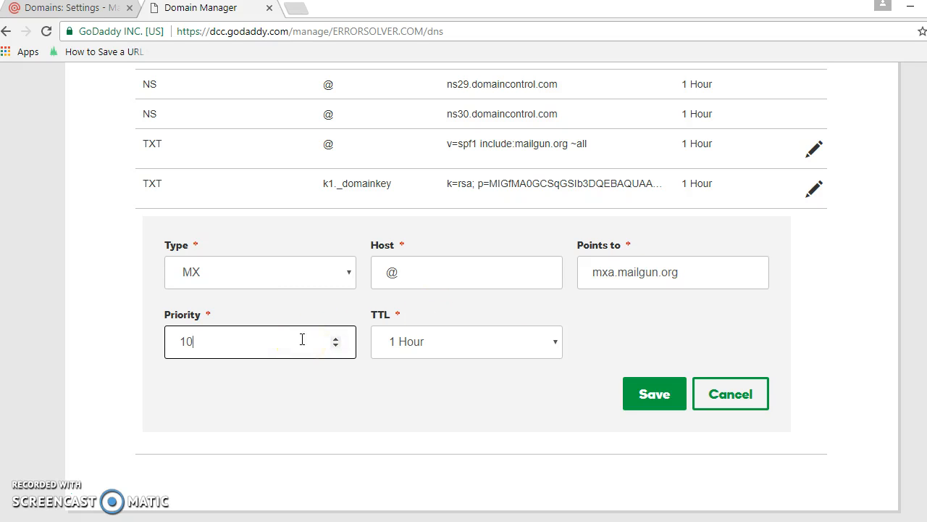
pyautogui.click(73, 8)
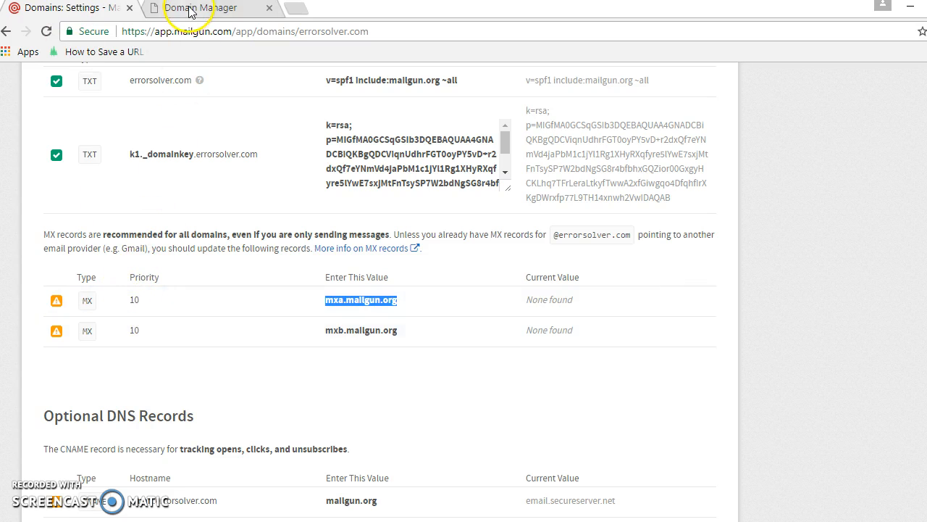
pyautogui.click(217, 8)
pyautogui.click(659, 400)
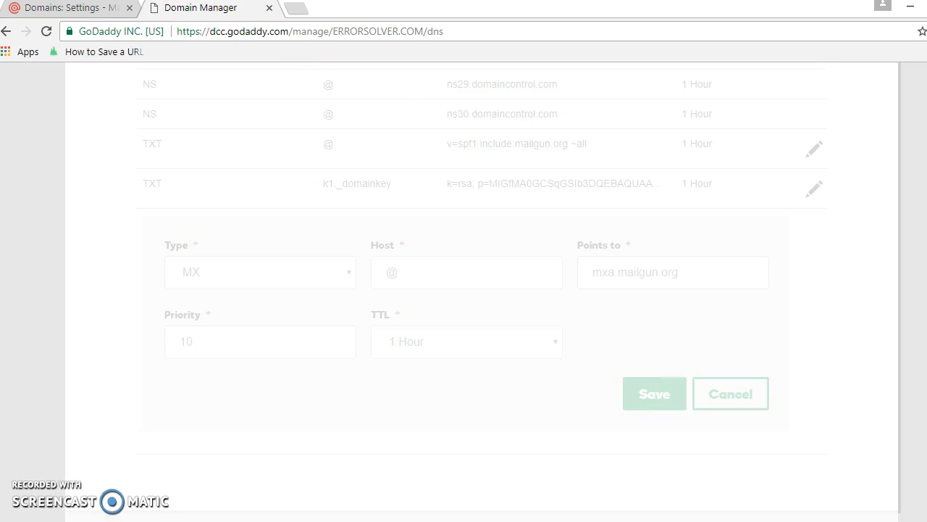
# Return to Mailgun and copy the second MX record's value, mxb.mailgun.org.
pyautogui.click(104, 8)
pyautogui.click(334, 300)
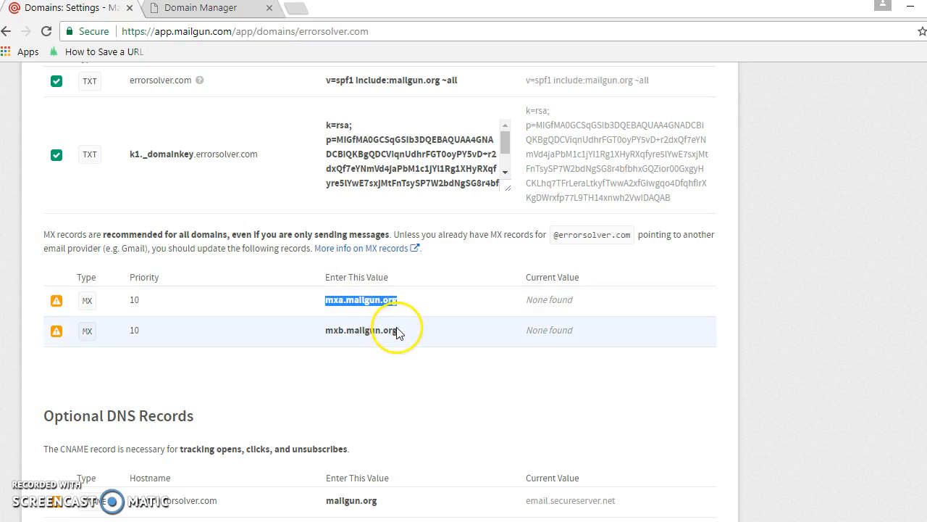
pyautogui.moveTo(399, 332); pyautogui.dragTo(328, 334)
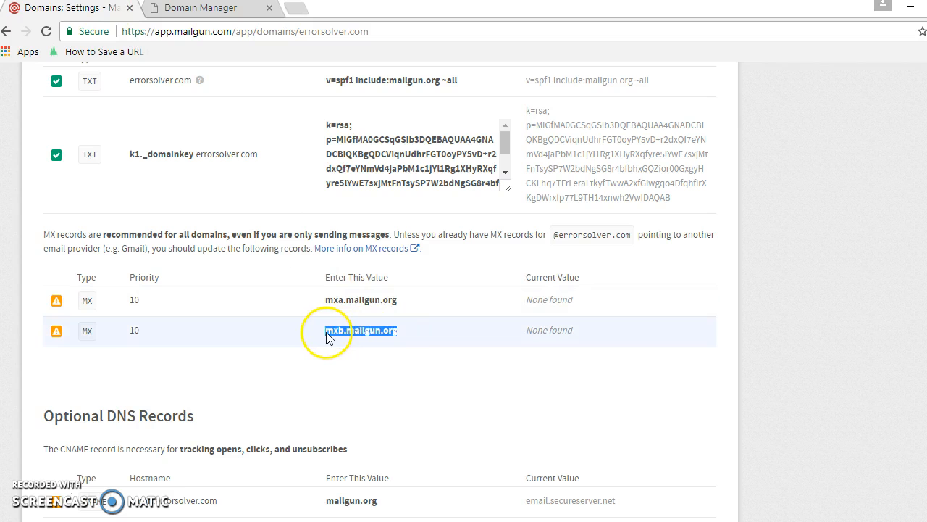
pyautogui.rightClick(328, 337)
pyautogui.click(335, 347)
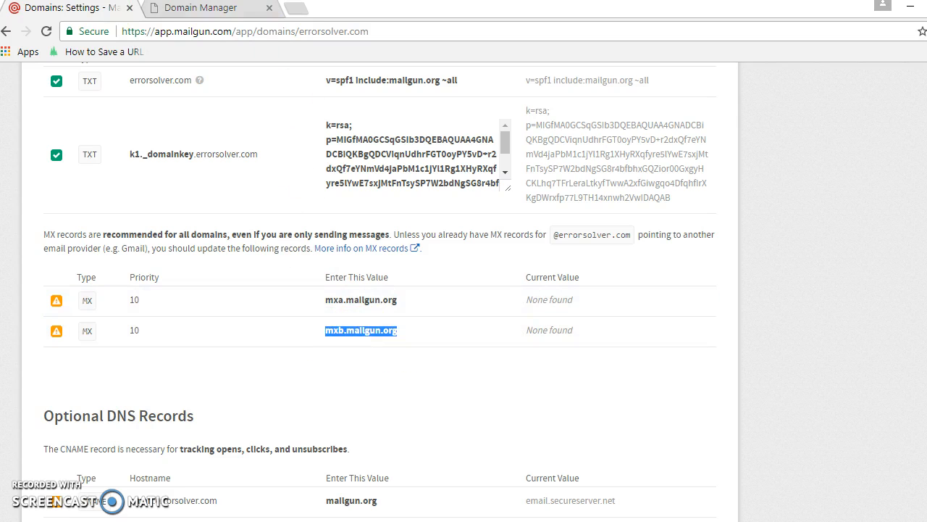
# Switch to GoDaddy and start another MX record with @ as its host.
pyautogui.click(197, 10)
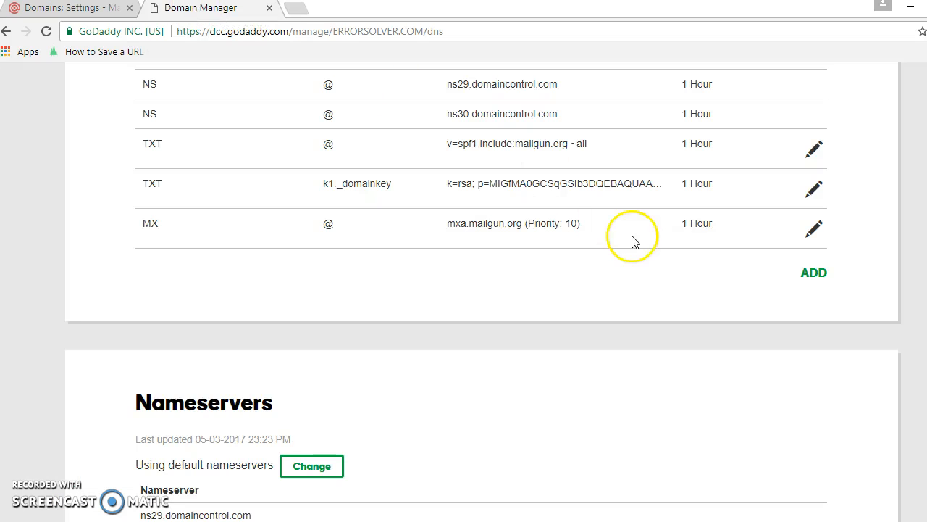
pyautogui.click(813, 275)
pyautogui.click(253, 310)
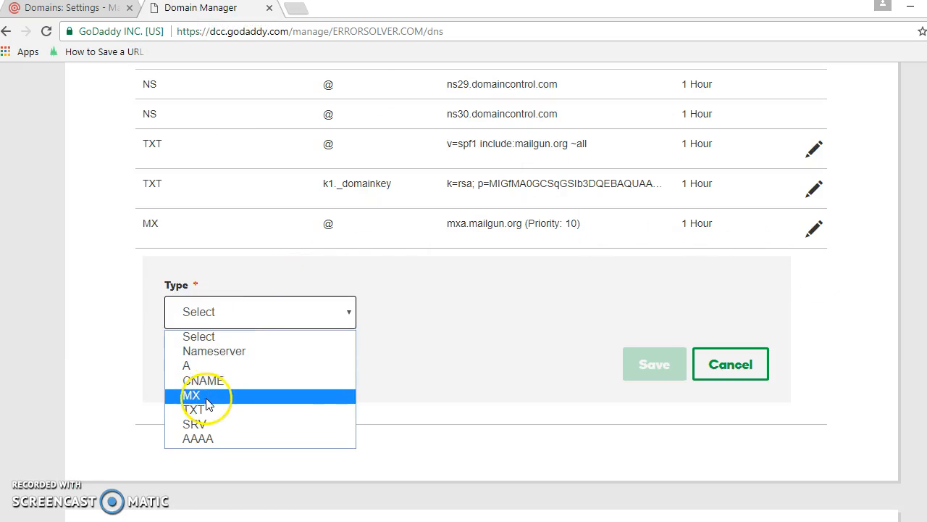
pyautogui.click(205, 397)
pyautogui.click(528, 312)
pyautogui.write('@')
# Point the new MX record to the copied mxb.mailgun.org with priority 10 and save it.
pyautogui.click(632, 306)
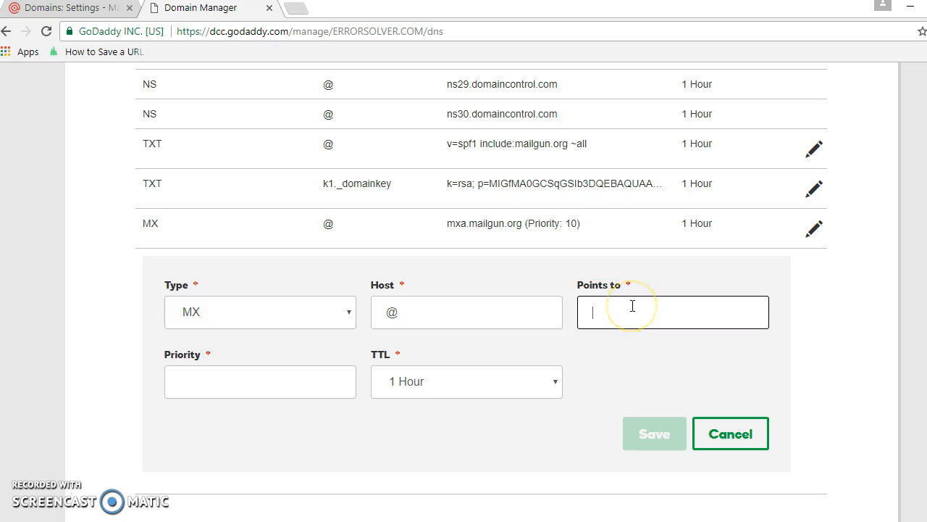
pyautogui.hotkey('ctrl', 'v')
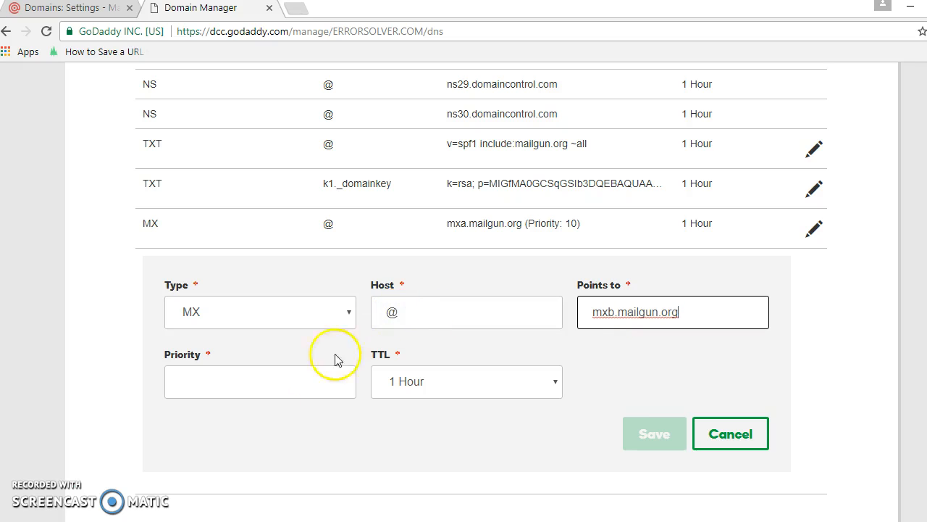
pyautogui.click(297, 381)
pyautogui.write('10')
pyautogui.click(637, 431)
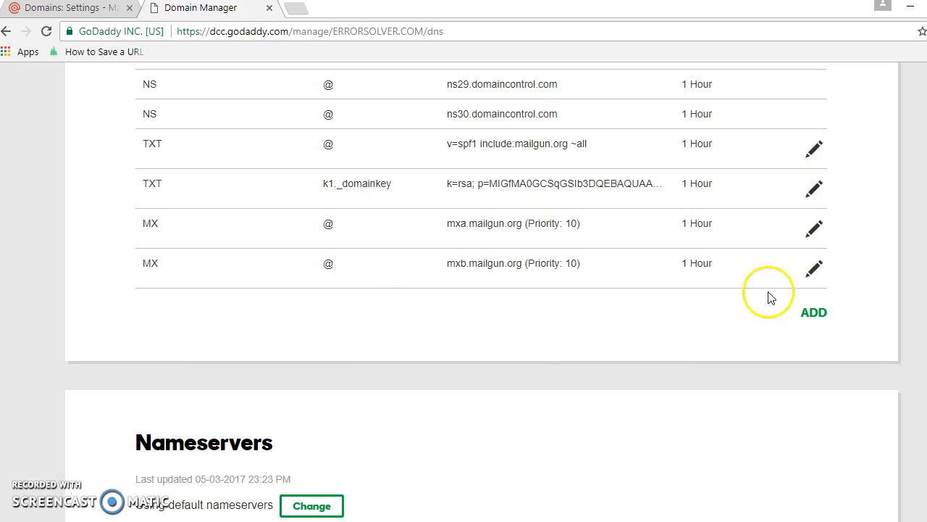
# Return to Mailgun and run the DNS records check for errorsolver.com, reviewing the status of both MX records.
pyautogui.click(86, 13)
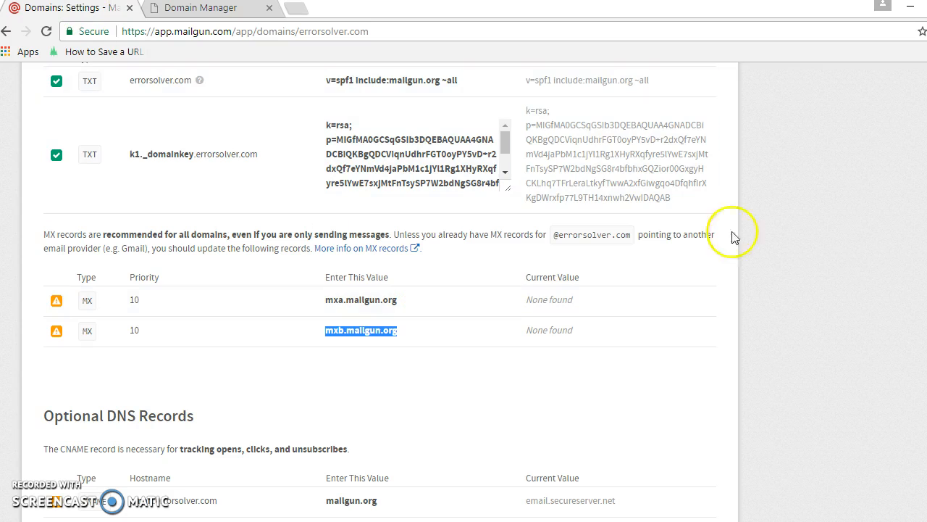
pyautogui.scroll(2, 464, 289)
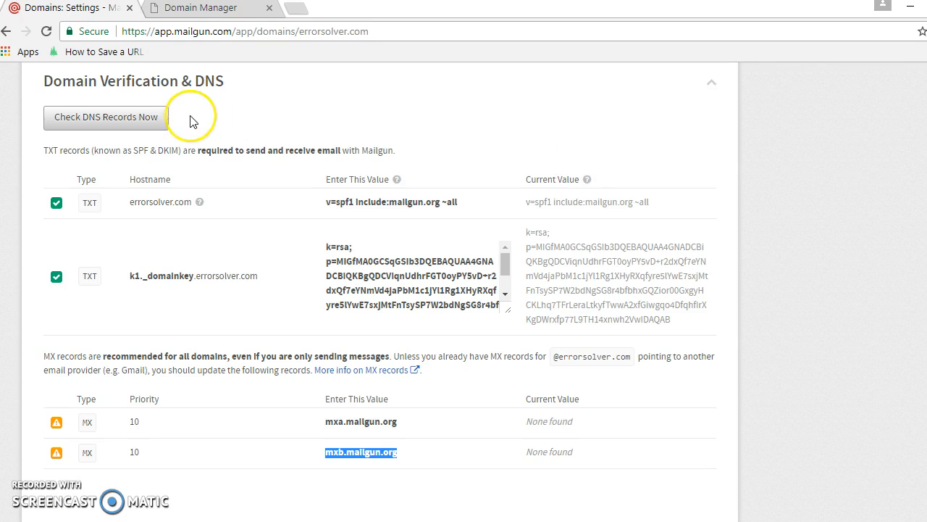
pyautogui.click(116, 118)
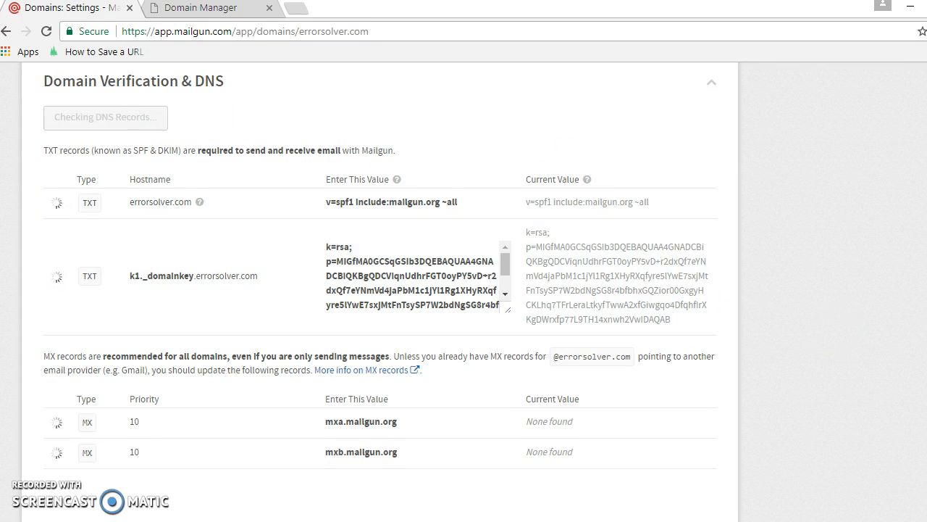
pyautogui.scroll(-1, 393, 290)
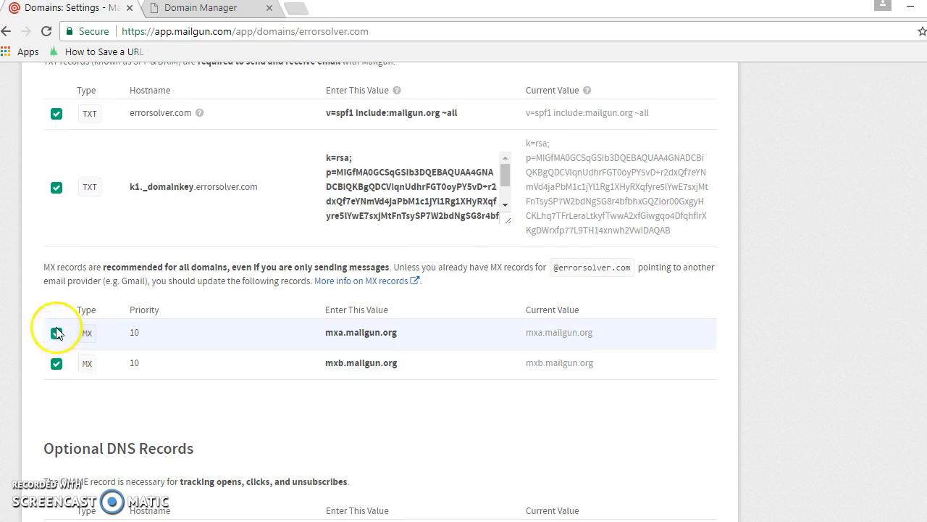
# Review the optional CNAME record and what it is needed for in Mailgun's DNS settings.
pyautogui.scroll(-2, 380, 290)
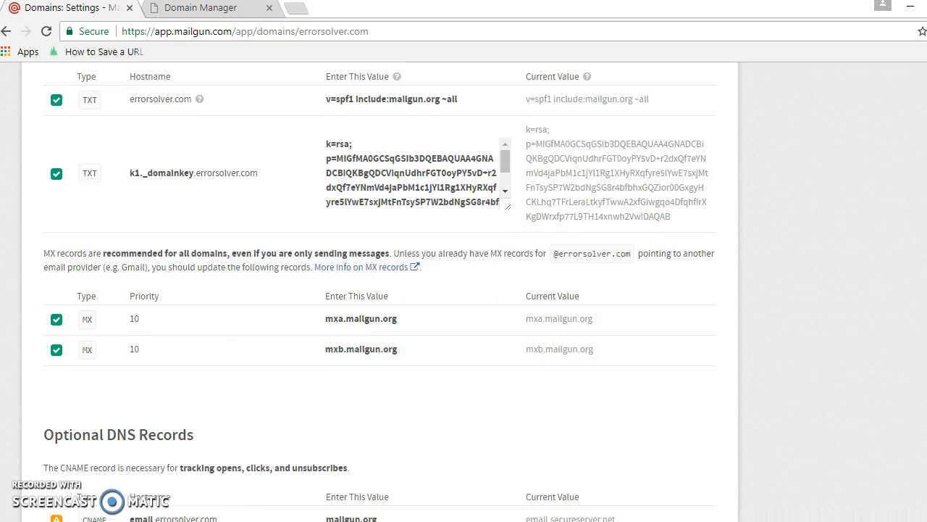
pyautogui.moveTo(106, 276); pyautogui.dragTo(47, 272)
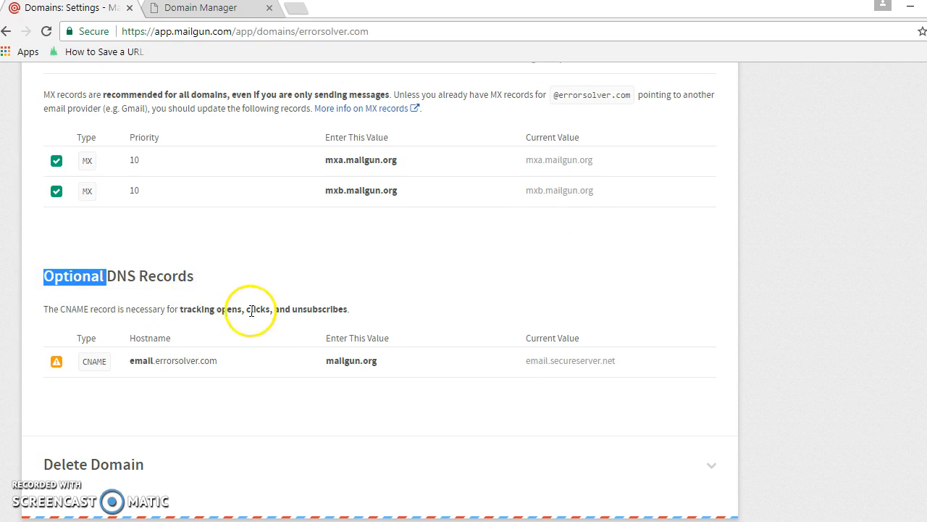
pyautogui.moveTo(174, 309); pyautogui.dragTo(315, 310)
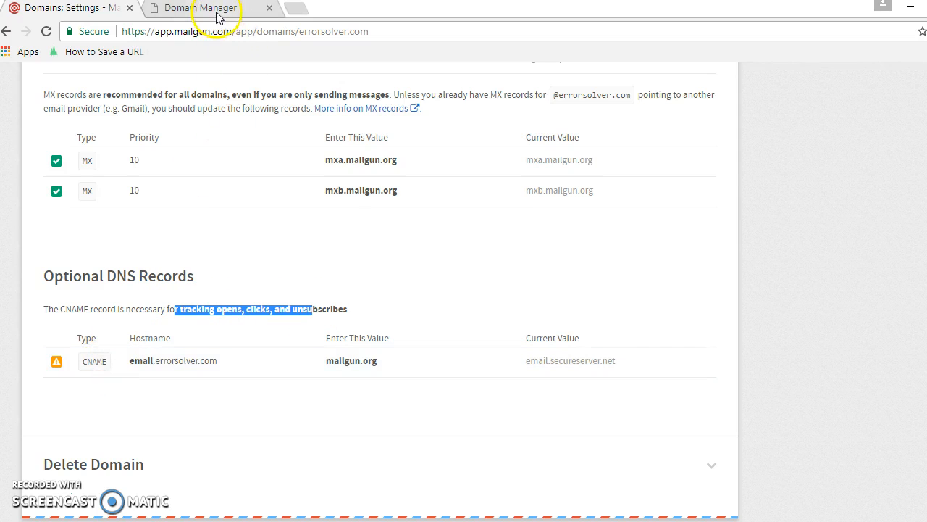
pyautogui.click(239, 9)
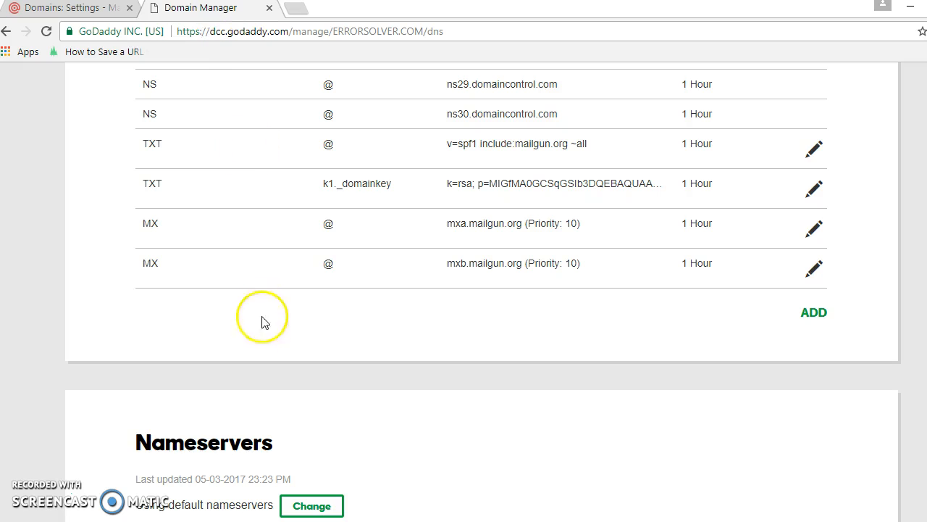
pyautogui.click(811, 315)
pyautogui.click(238, 352)
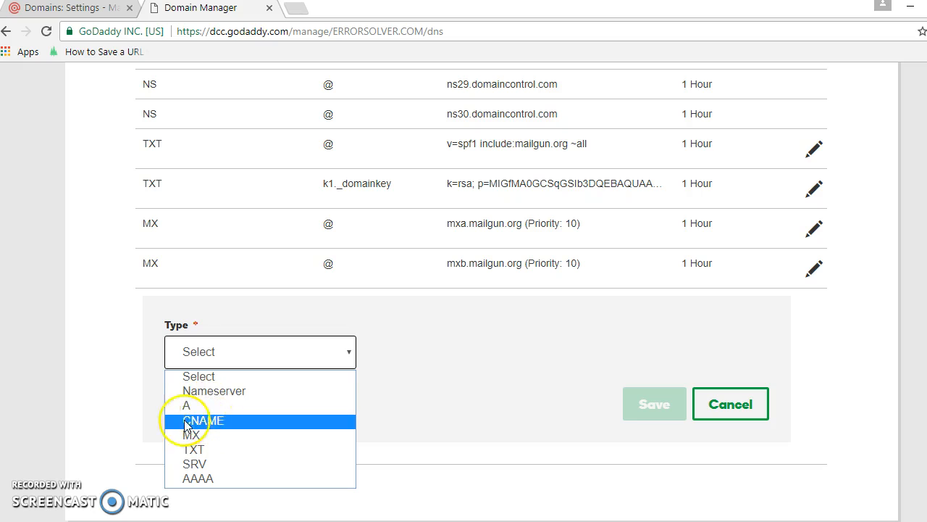
pyautogui.click(90, 263)
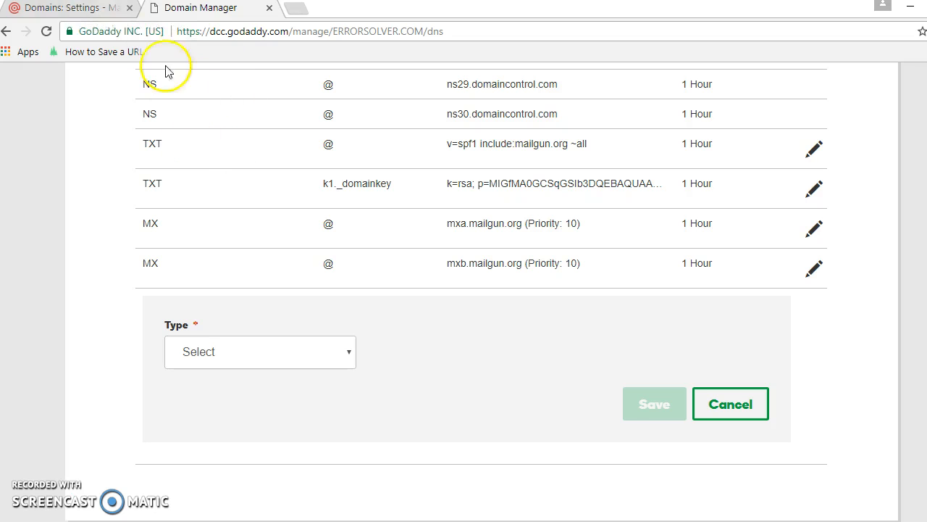
# Return to Mailgun and examine the domain's state, SMTP hostname, default login, password and API key in the domain information.
pyautogui.click(69, 10)
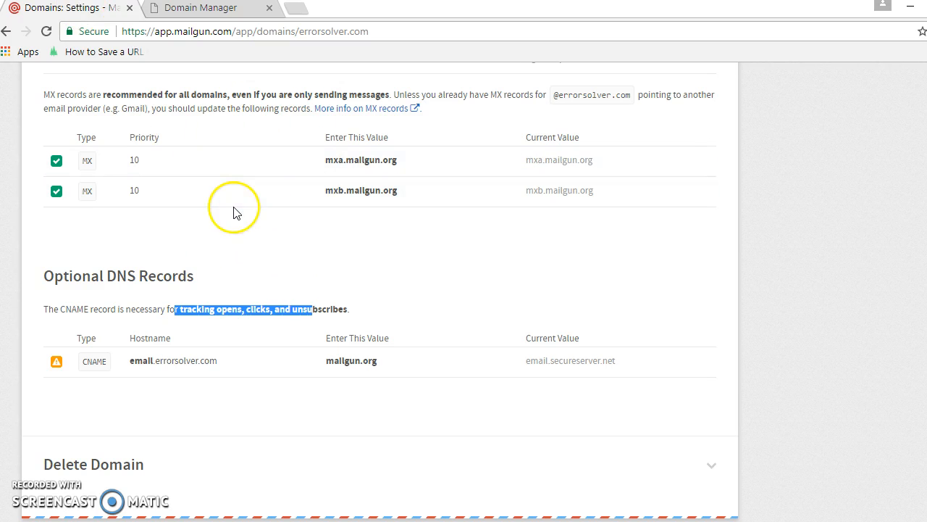
pyautogui.scroll(15, 380, 290)
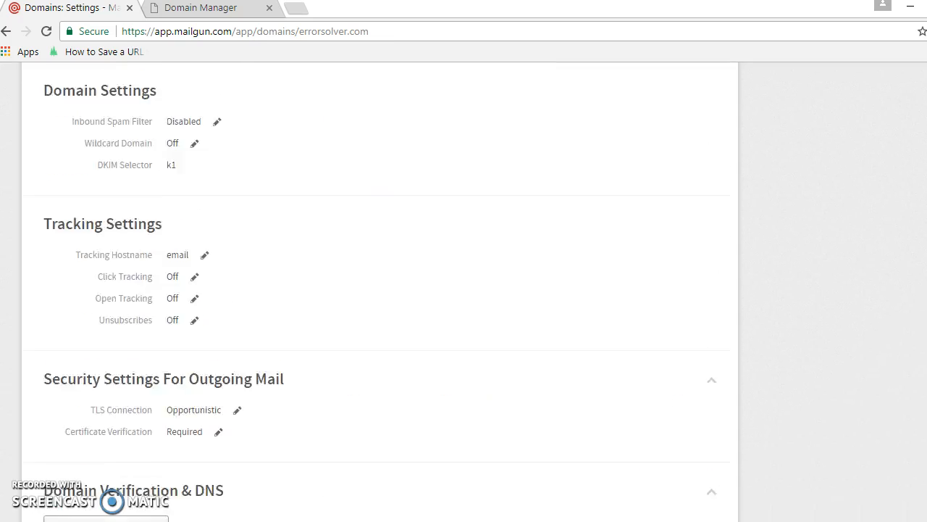
pyautogui.scroll(3, 697, 144)
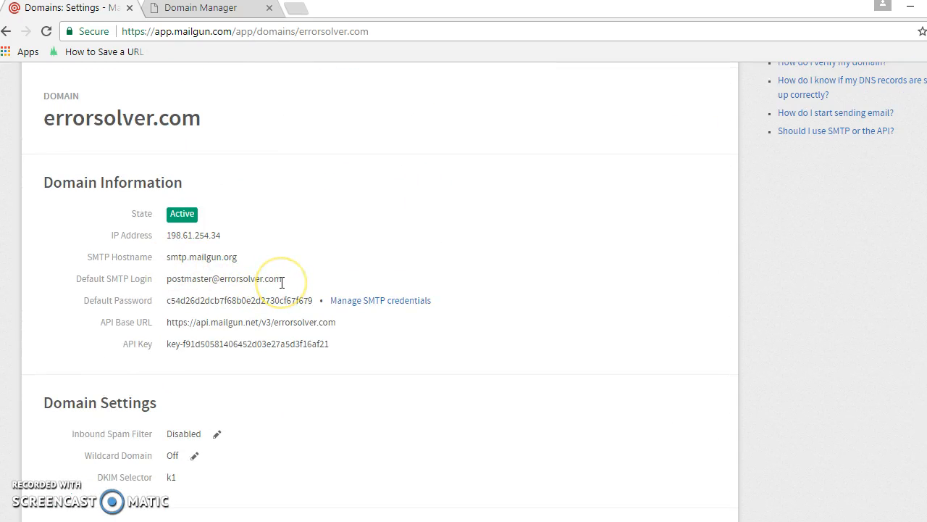
pyautogui.moveTo(239, 263); pyautogui.dragTo(168, 258)
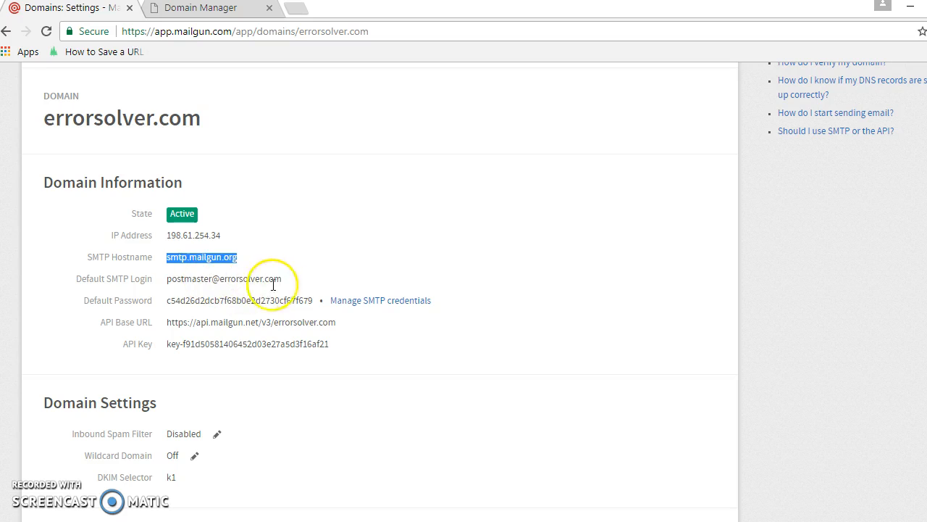
pyautogui.moveTo(284, 279); pyautogui.dragTo(167, 284)
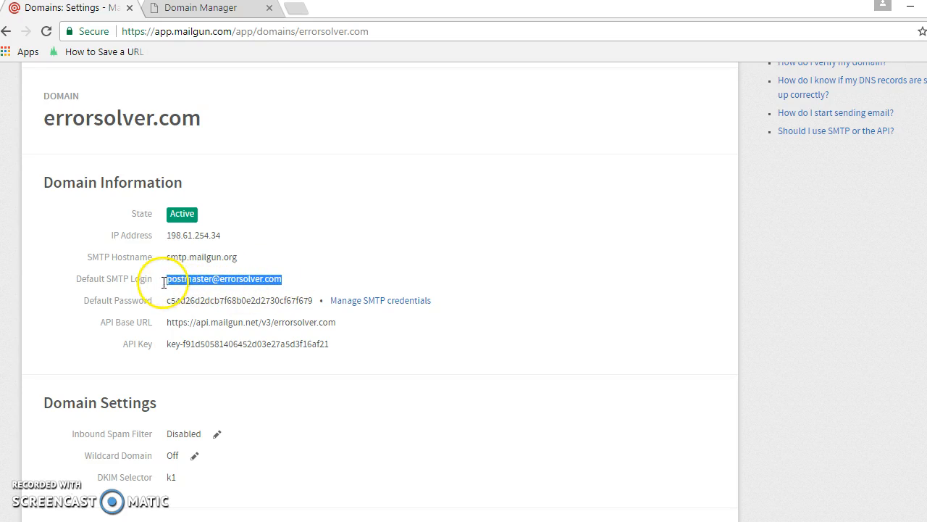
pyautogui.moveTo(313, 299); pyautogui.dragTo(171, 303)
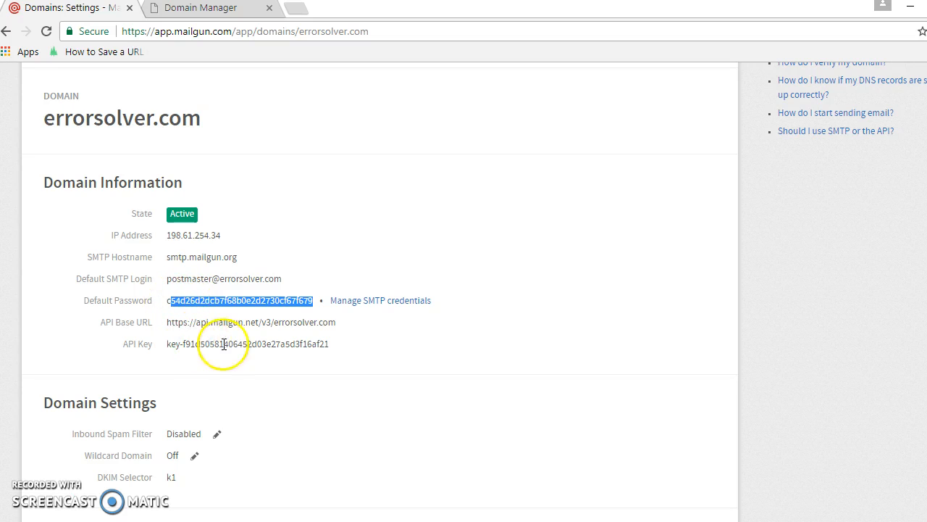
pyautogui.moveTo(331, 346); pyautogui.dragTo(165, 347)
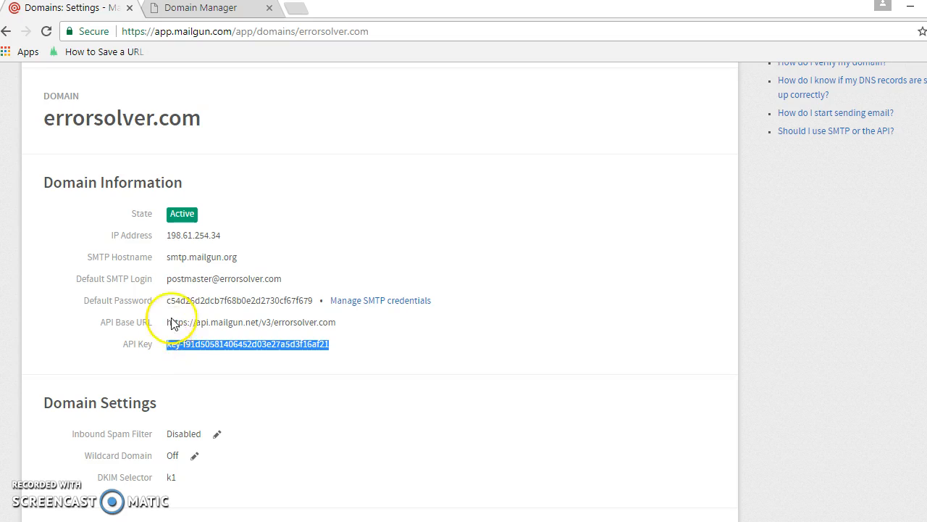
pyautogui.moveTo(312, 302); pyautogui.dragTo(165, 257)
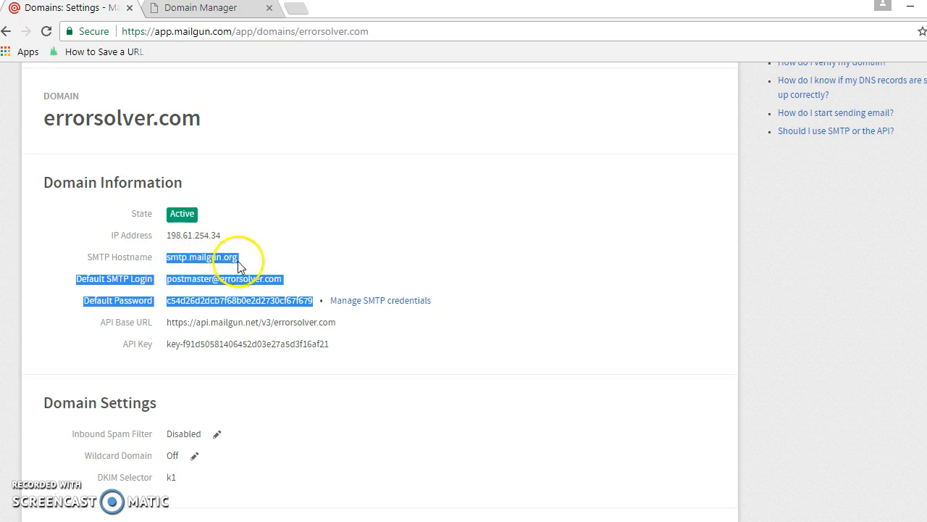
pyautogui.click(253, 294)
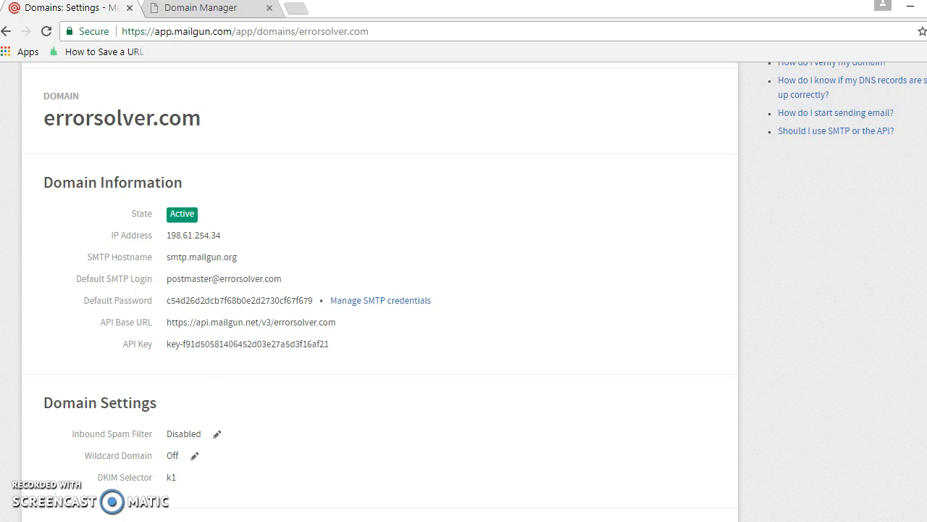
pyautogui.scroll(2, 464, 290)
pyautogui.scroll(-3, 464, 289)
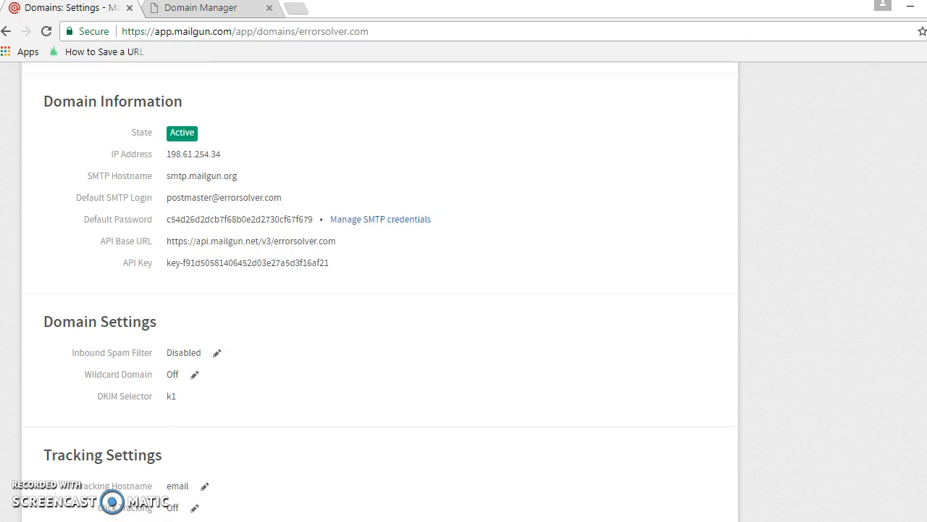
pyautogui.scroll(3, 463, 290)
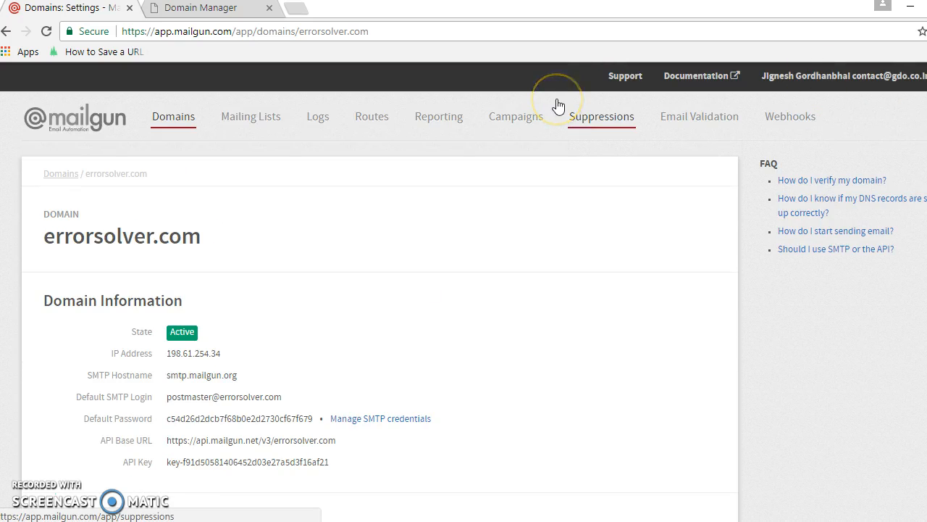